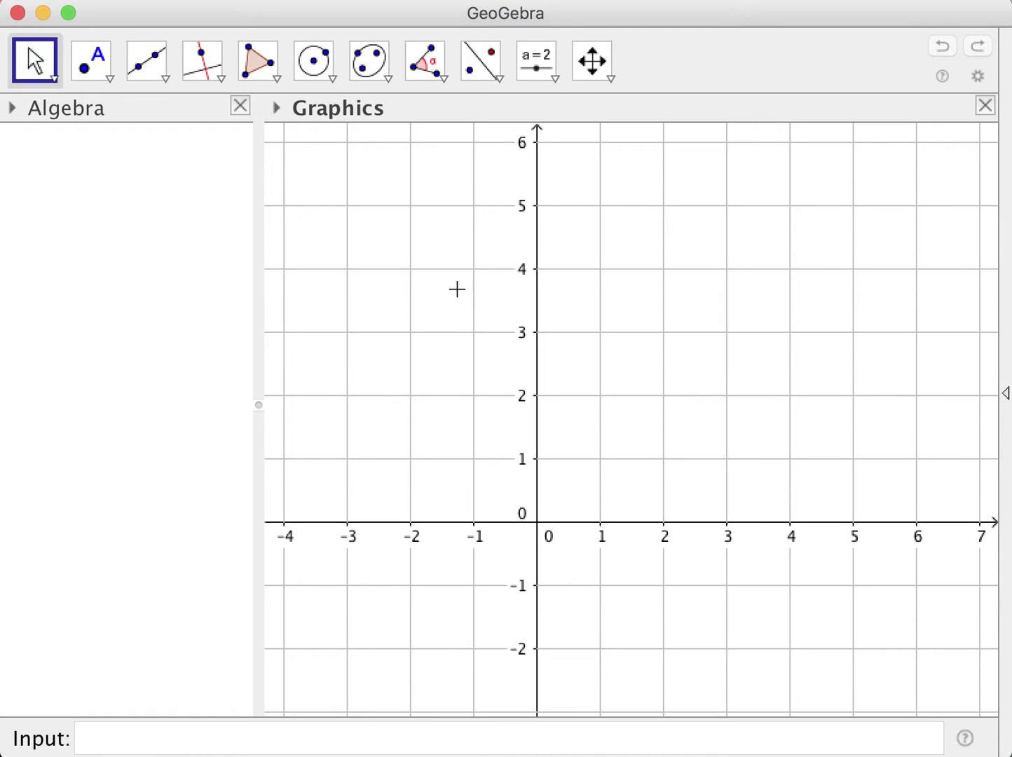
Close the Algebra view and hide both the grid and the axes in the Graphics view
click(241, 105)
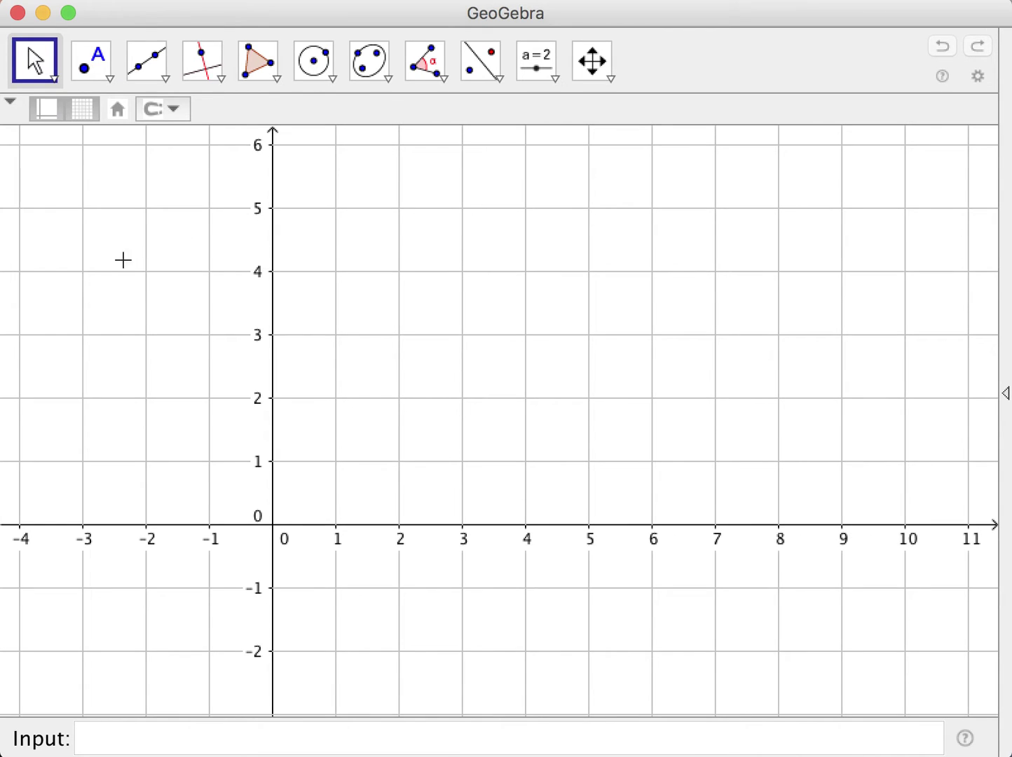
click(82, 108)
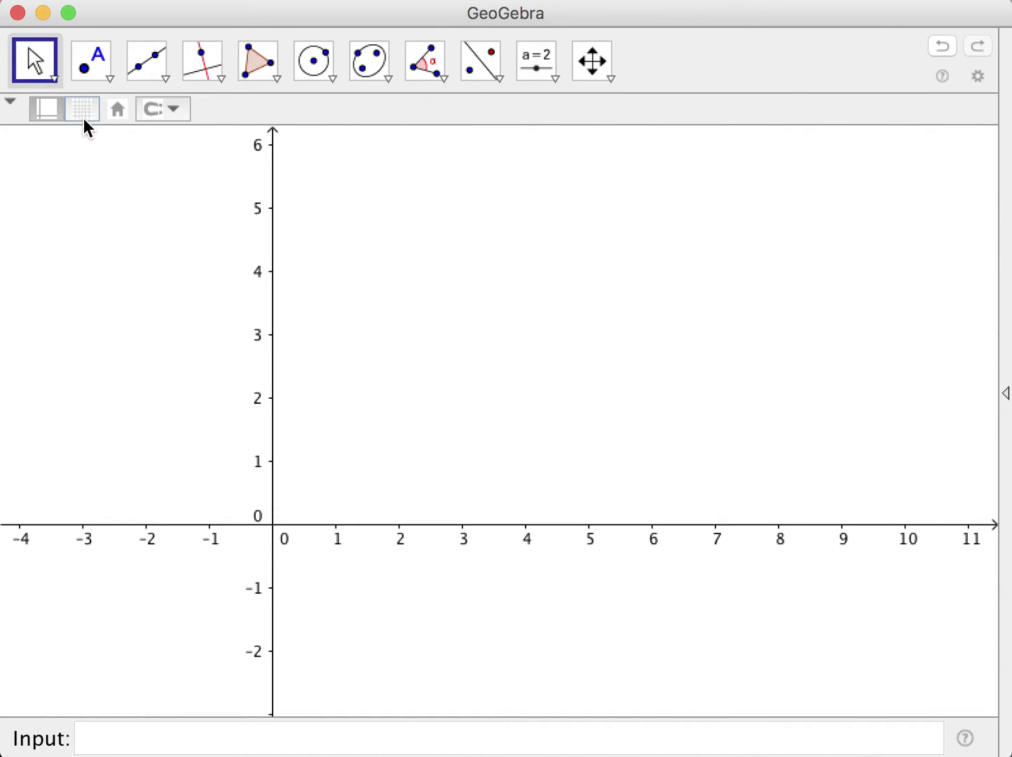
click(83, 110)
click(83, 111)
click(44, 107)
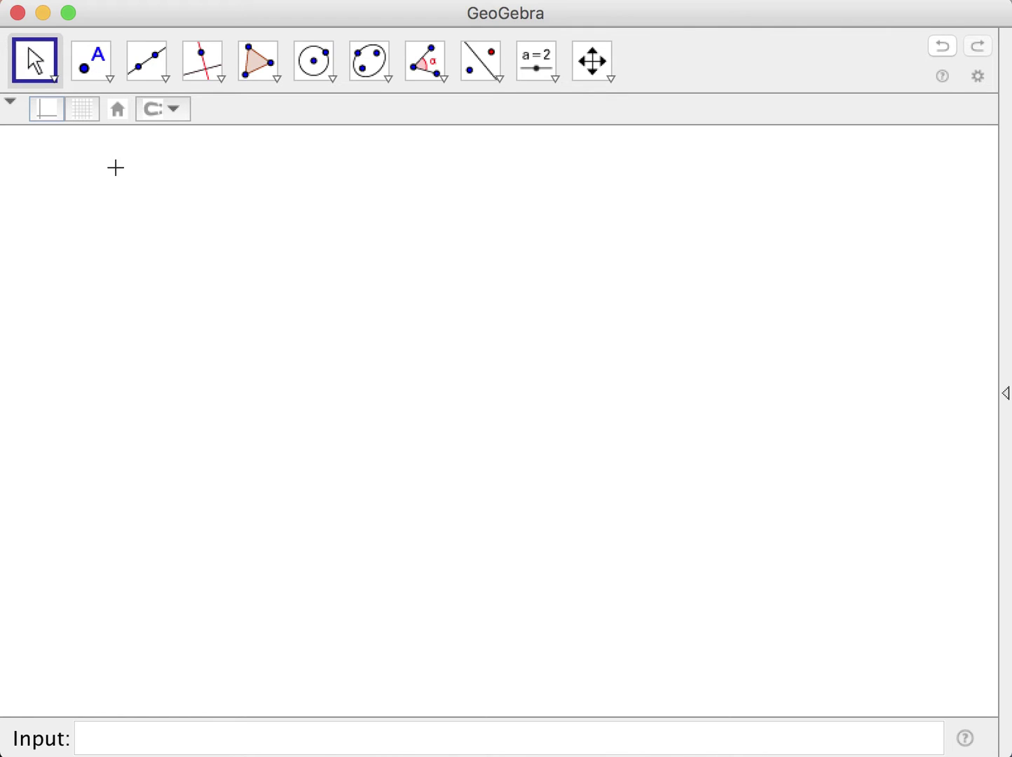
Place four free points in the Graphics view as the corners of an irregular quadrilateral
click(92, 74)
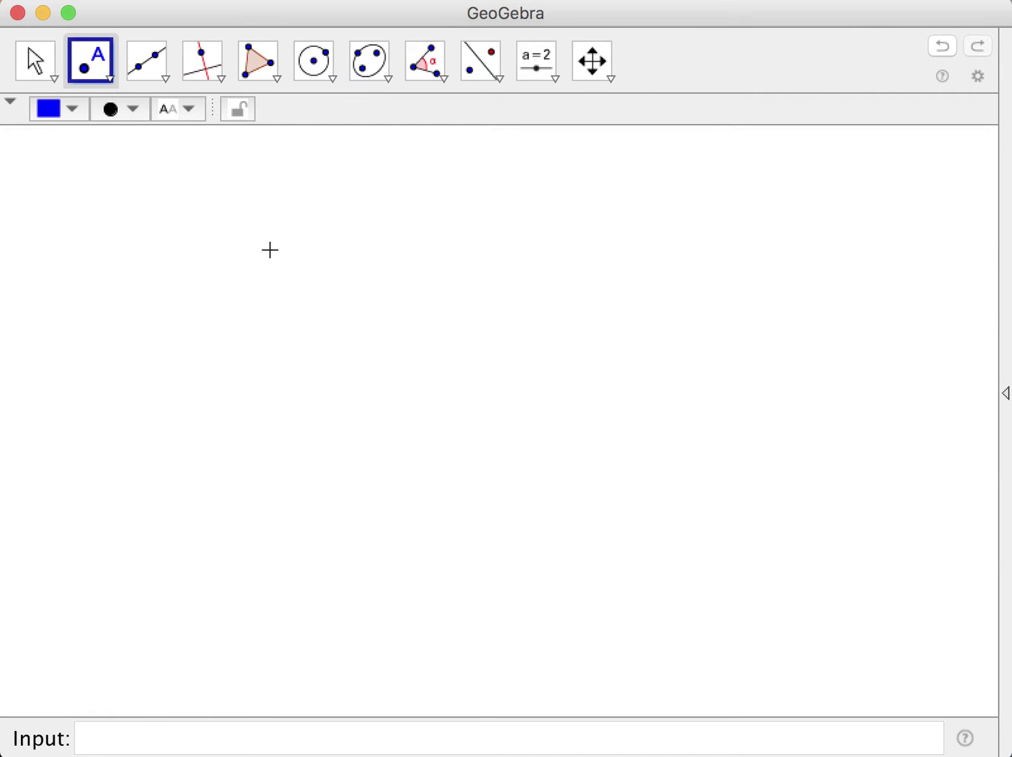
click(297, 243)
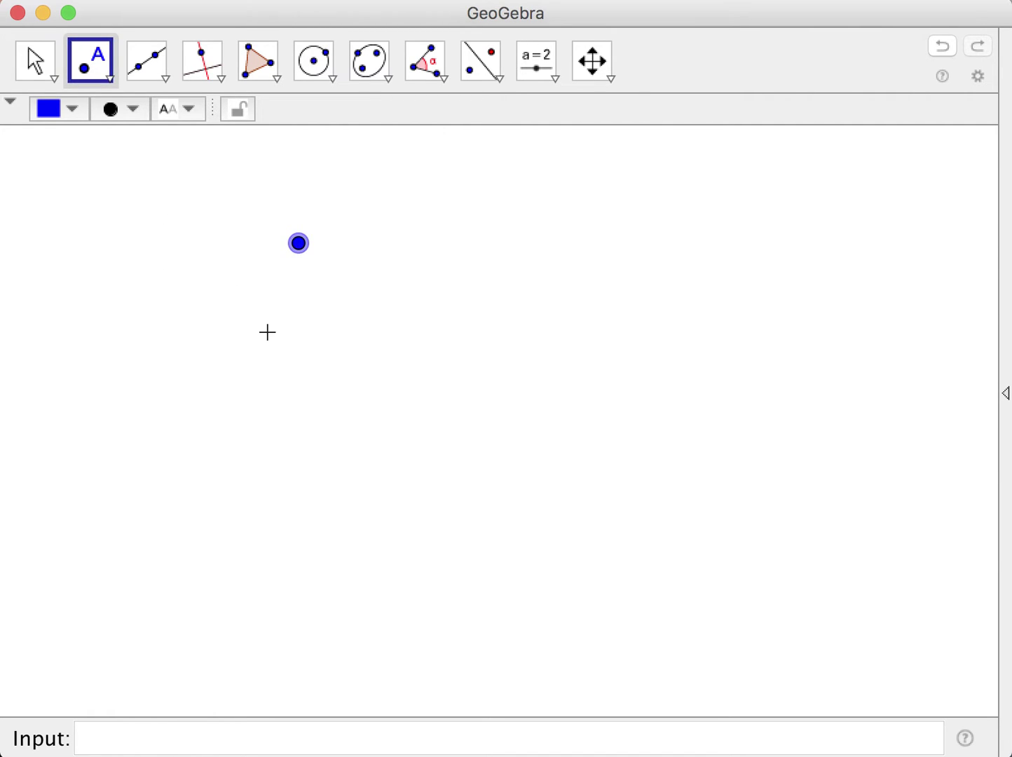
click(219, 400)
click(403, 459)
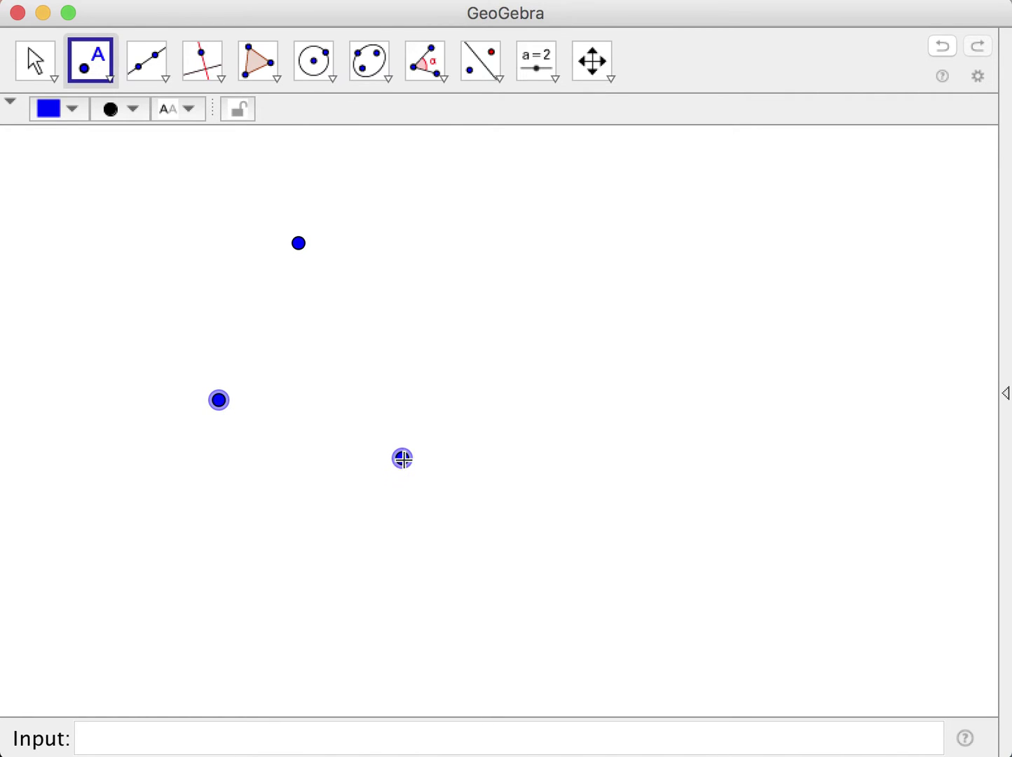
click(527, 310)
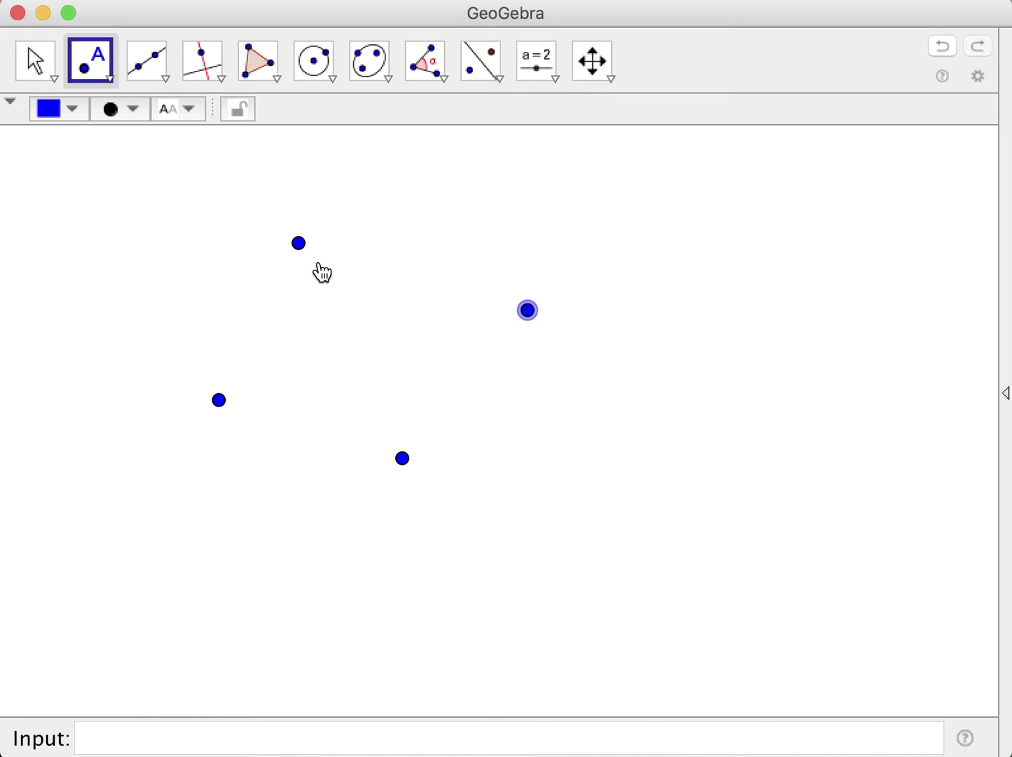
Show the labels of points A, B, C and D, and move label B to the left of its point
click(35, 62)
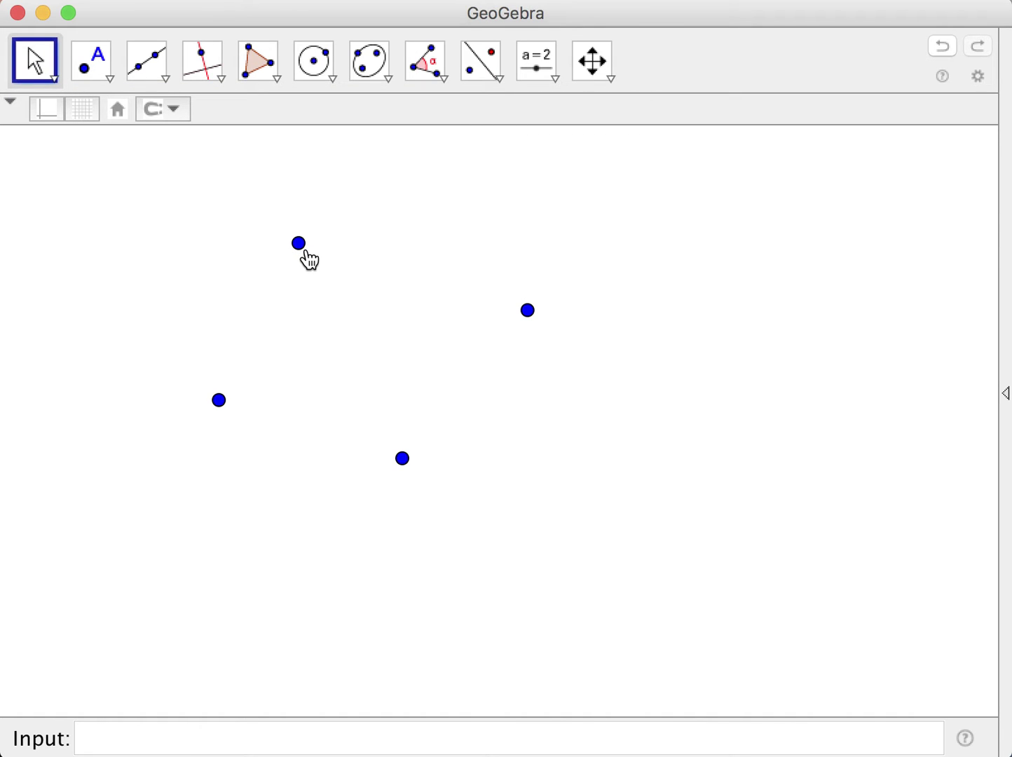
right_click(306, 254)
click(359, 333)
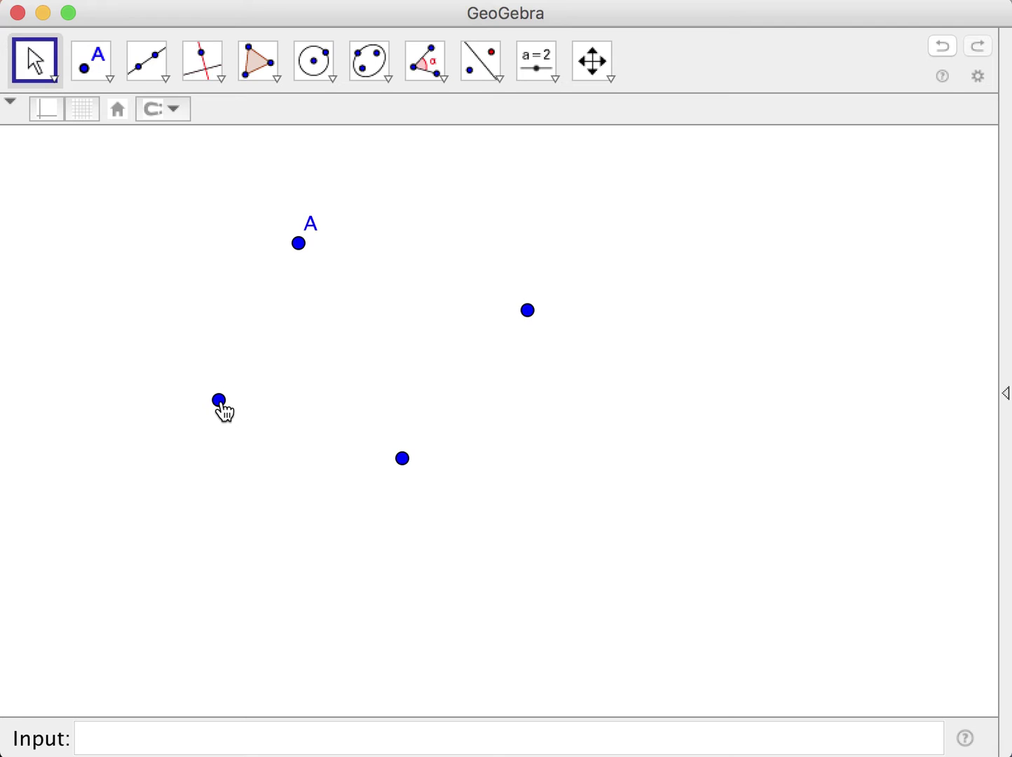
right_click(221, 410)
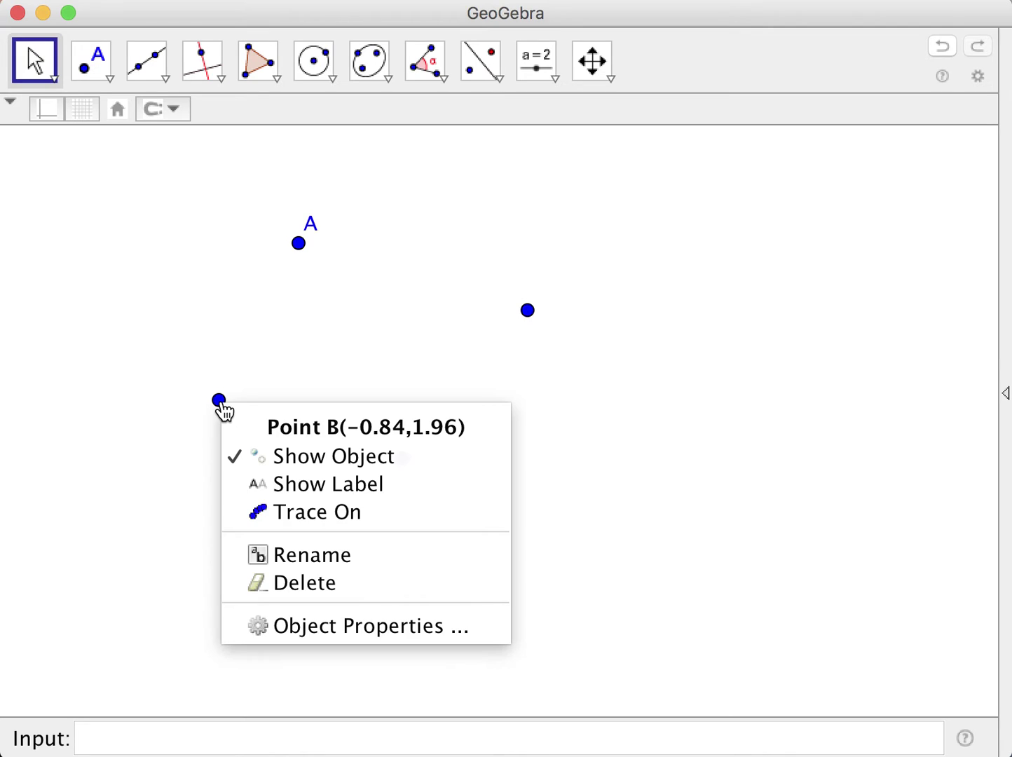
click(312, 487)
right_click(404, 476)
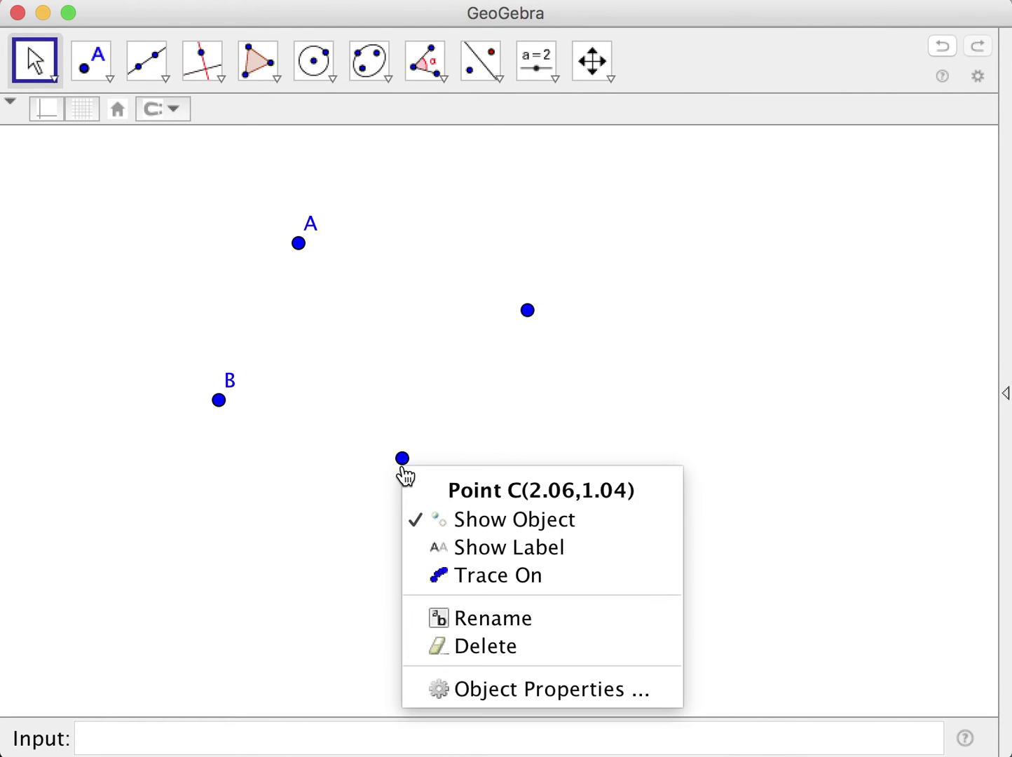
click(463, 548)
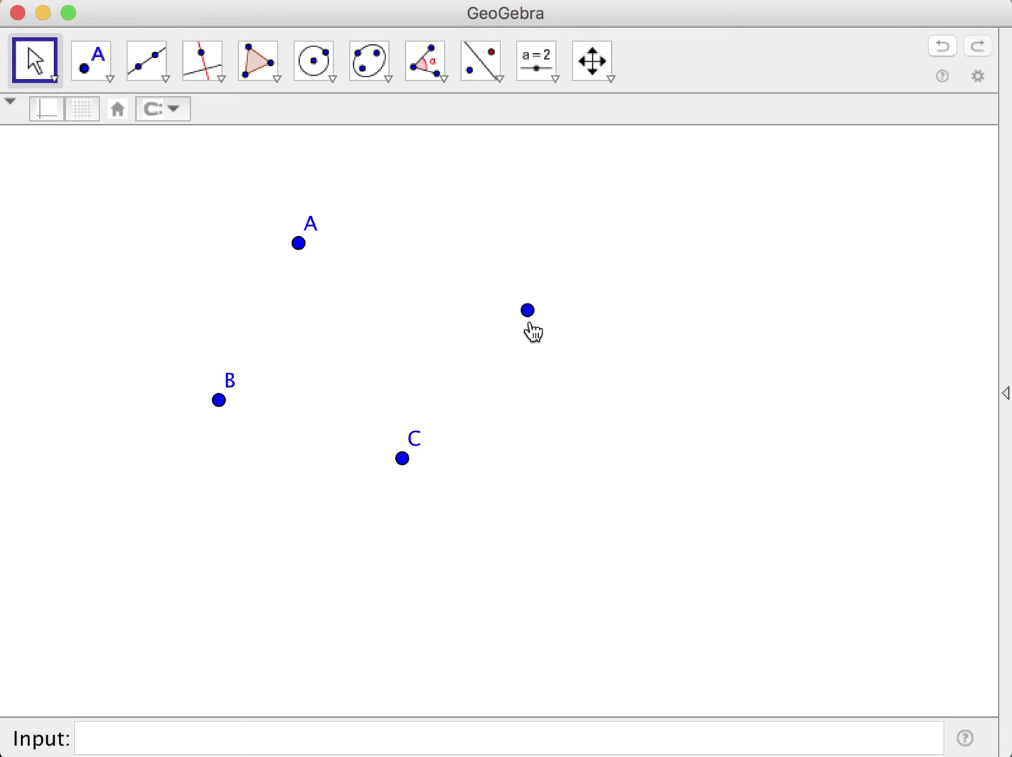
right_click(529, 320)
click(569, 403)
drag(237, 390, 208, 391)
Connect the four points with segments AB, BC, CD and AD to form quadrilateral ABCD
click(161, 81)
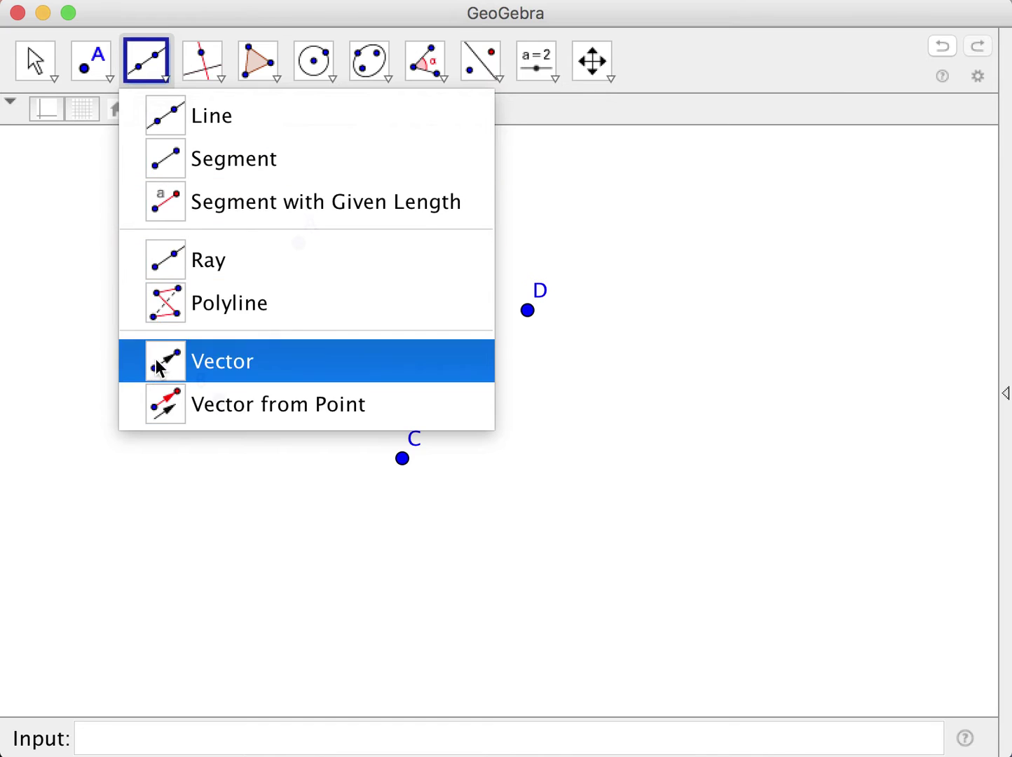
click(200, 164)
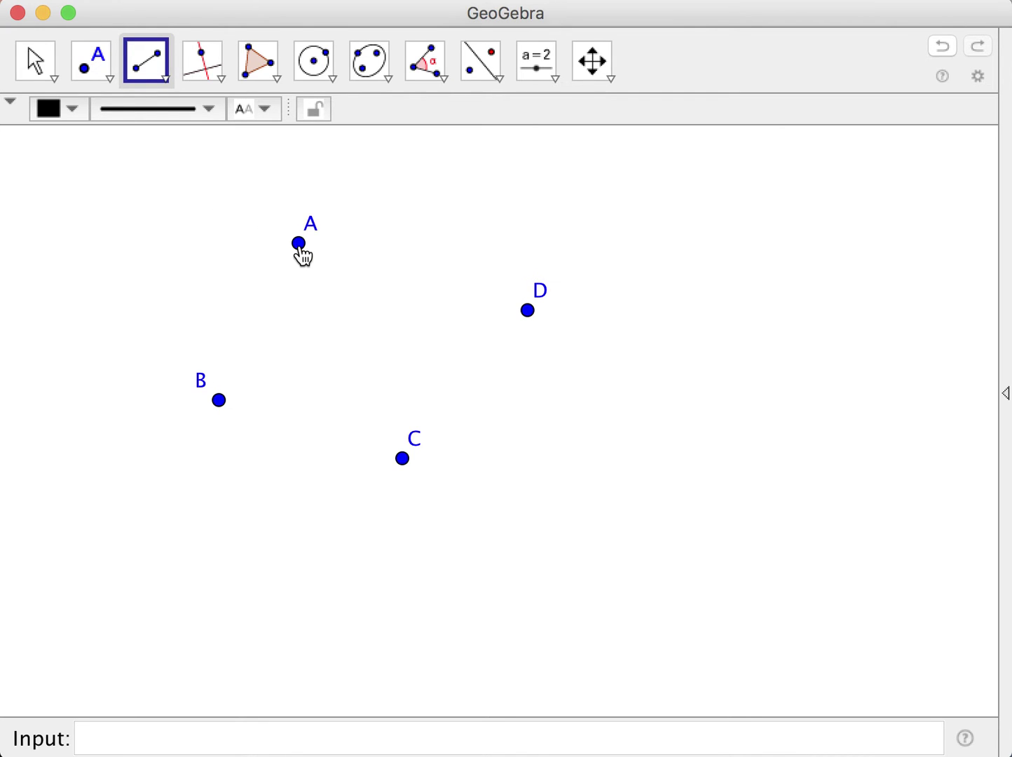
click(299, 243)
click(224, 402)
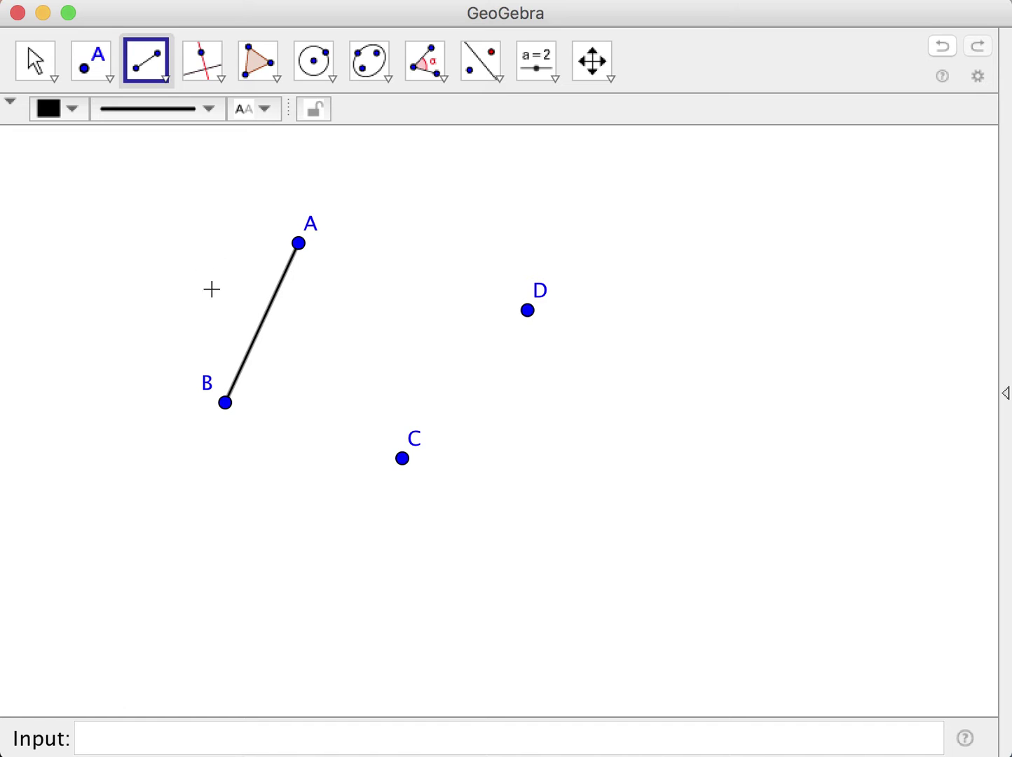
click(224, 403)
click(402, 459)
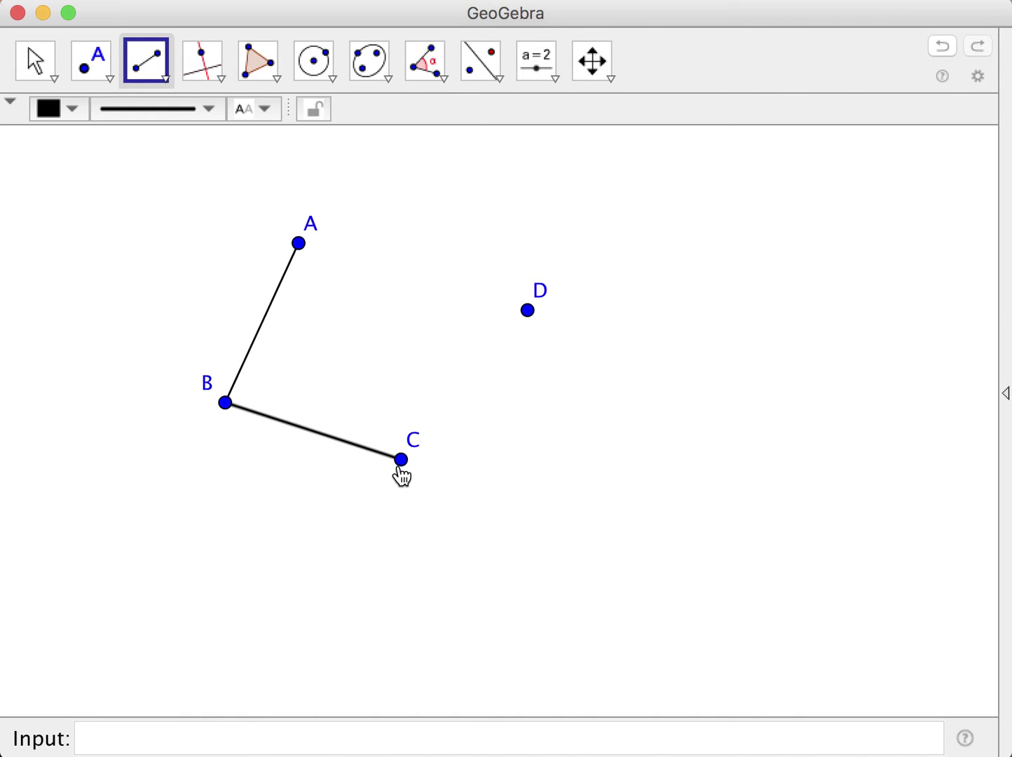
click(402, 463)
click(528, 311)
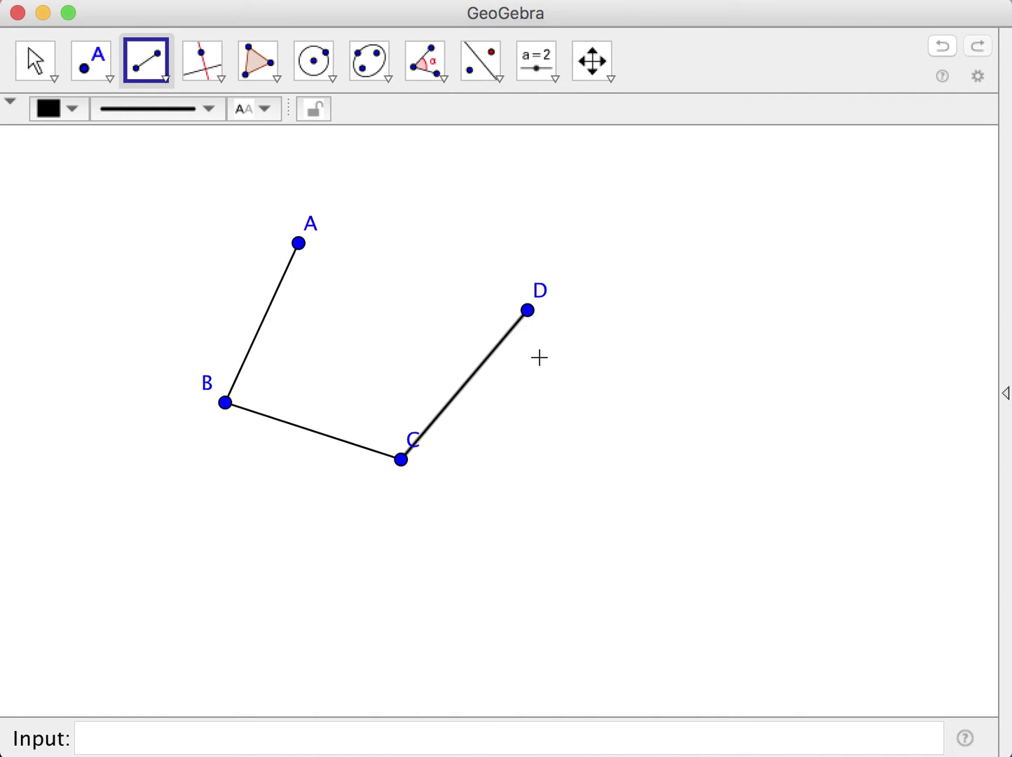
click(299, 244)
click(529, 313)
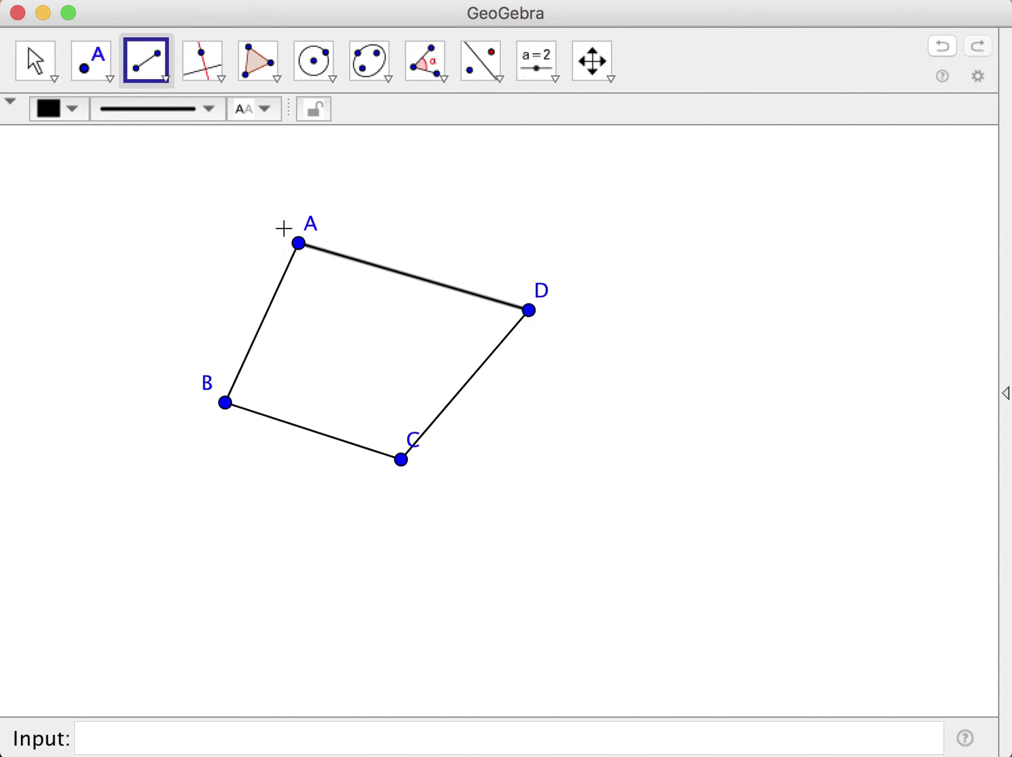
Widen quadrilateral ABCD by moving vertices A, B and D, and place label C below and label B left of their points
click(34, 63)
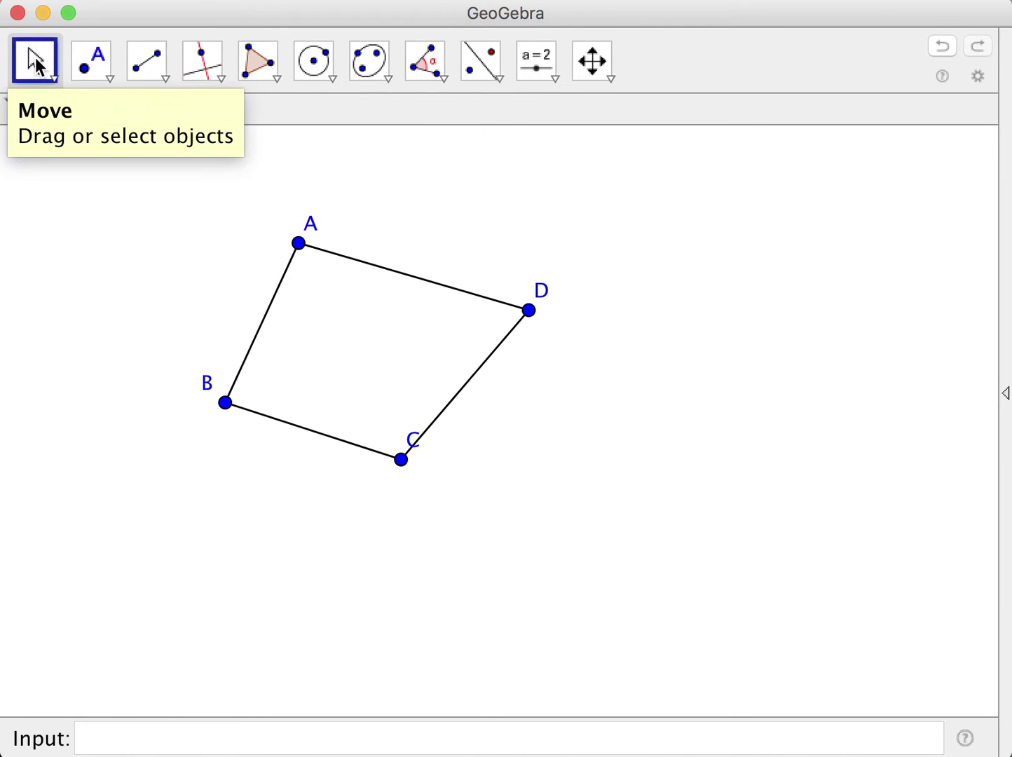
drag(303, 248, 348, 218)
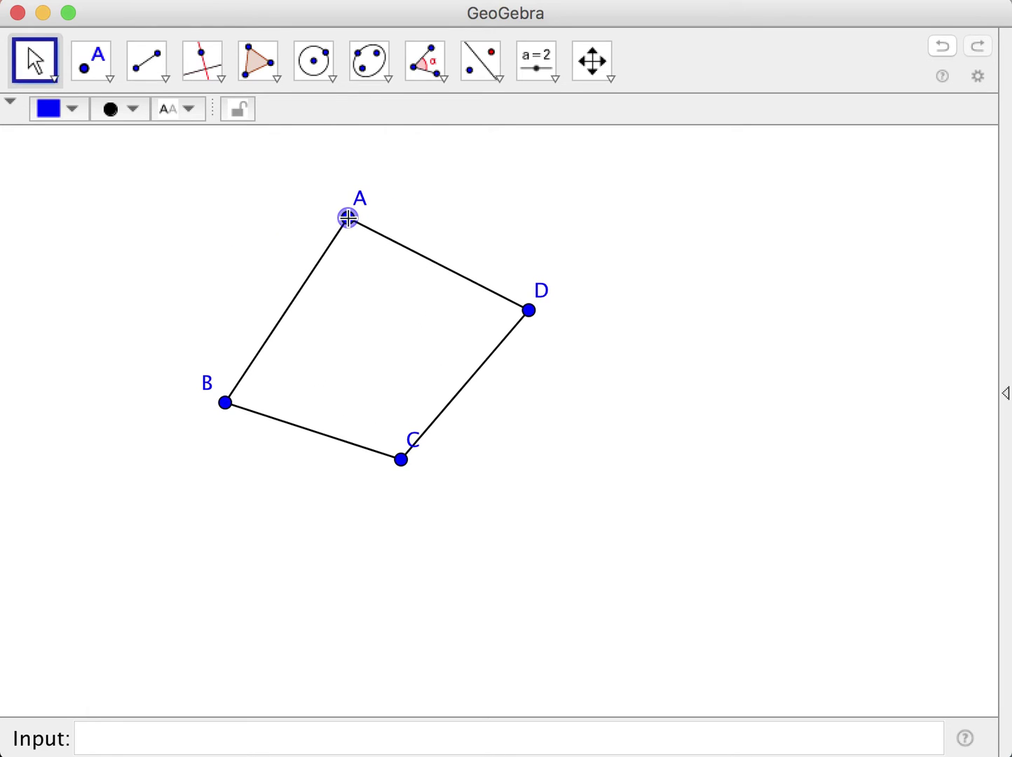
drag(430, 270, 499, 303)
drag(332, 323, 299, 286)
drag(413, 443, 396, 482)
drag(181, 355, 177, 381)
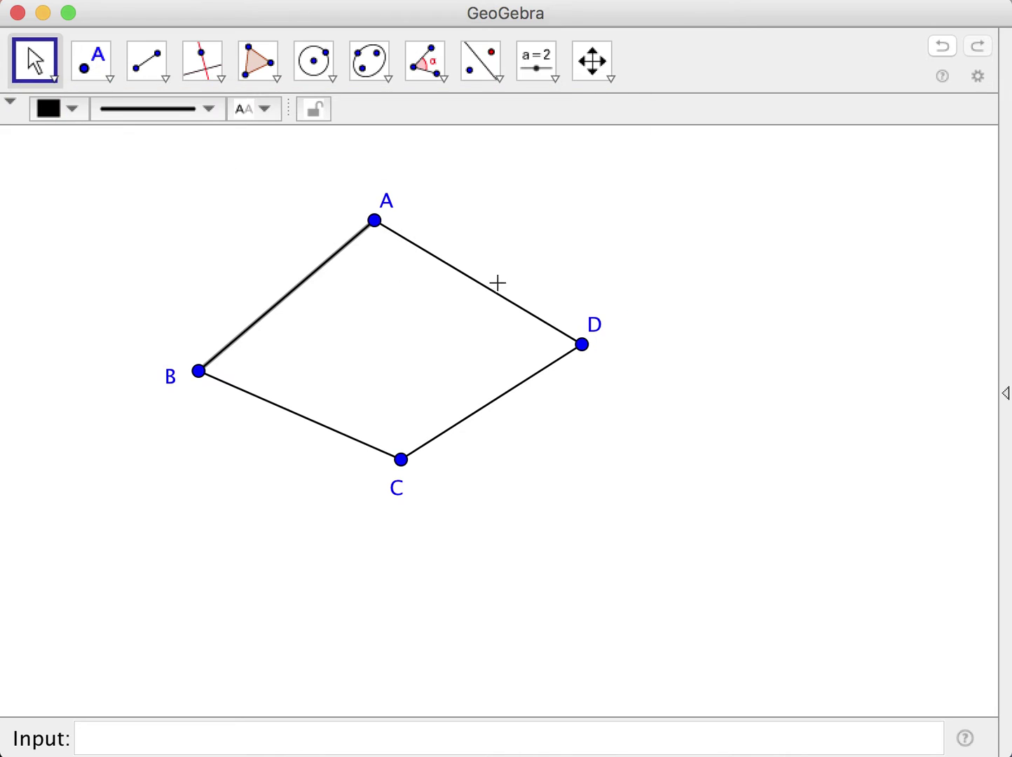
click(600, 254)
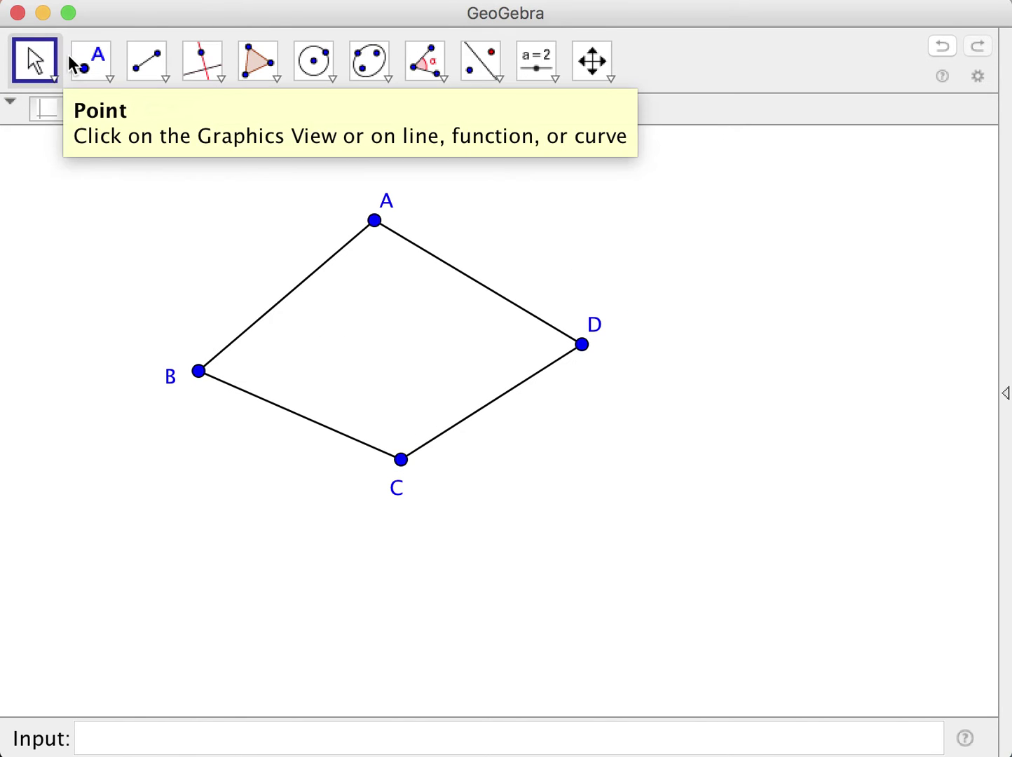
Construct the midpoints of sides AB, BC, CD and AD with the Midpoint or Center tool
click(108, 81)
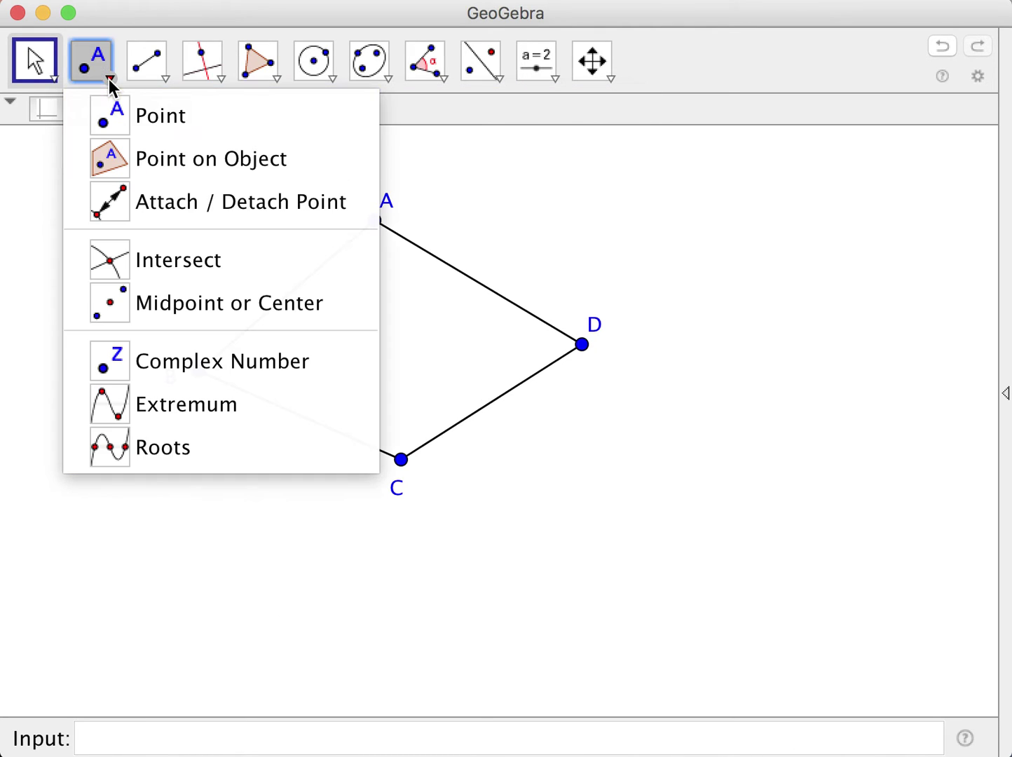
click(156, 310)
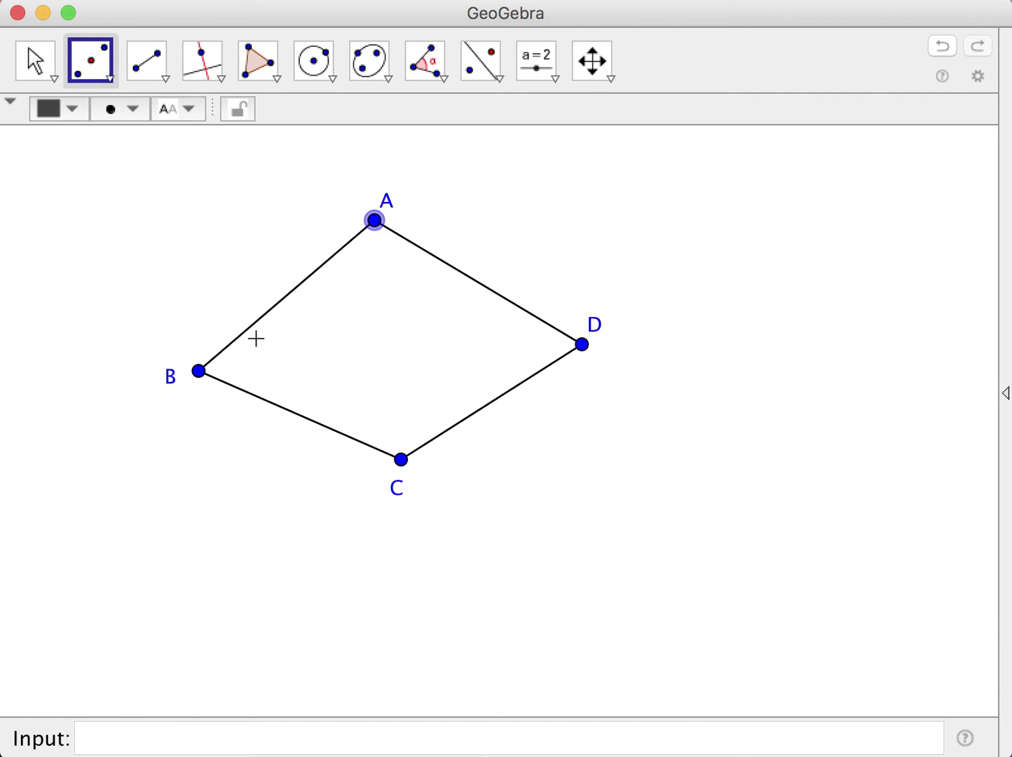
click(200, 372)
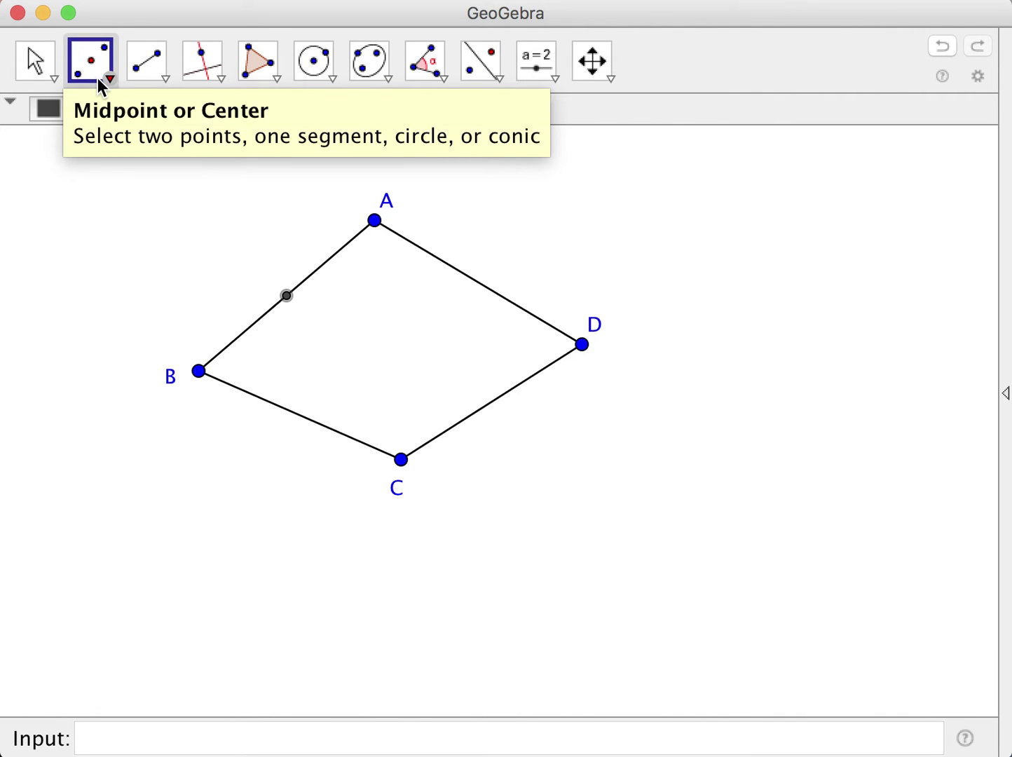
click(293, 414)
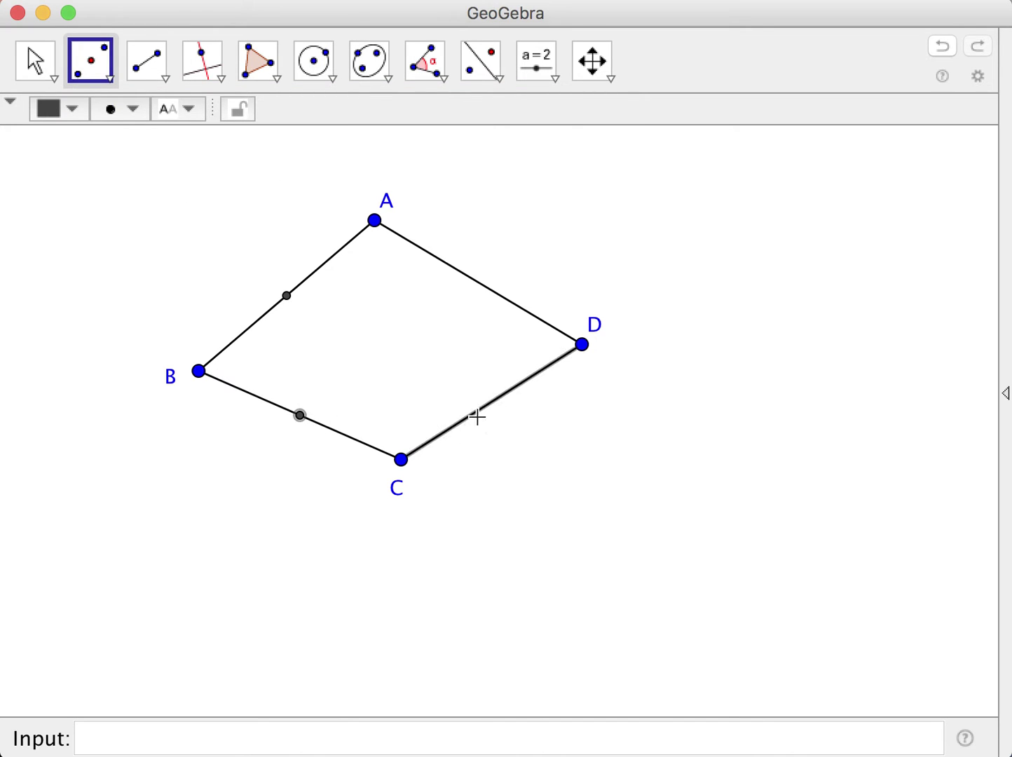
click(482, 406)
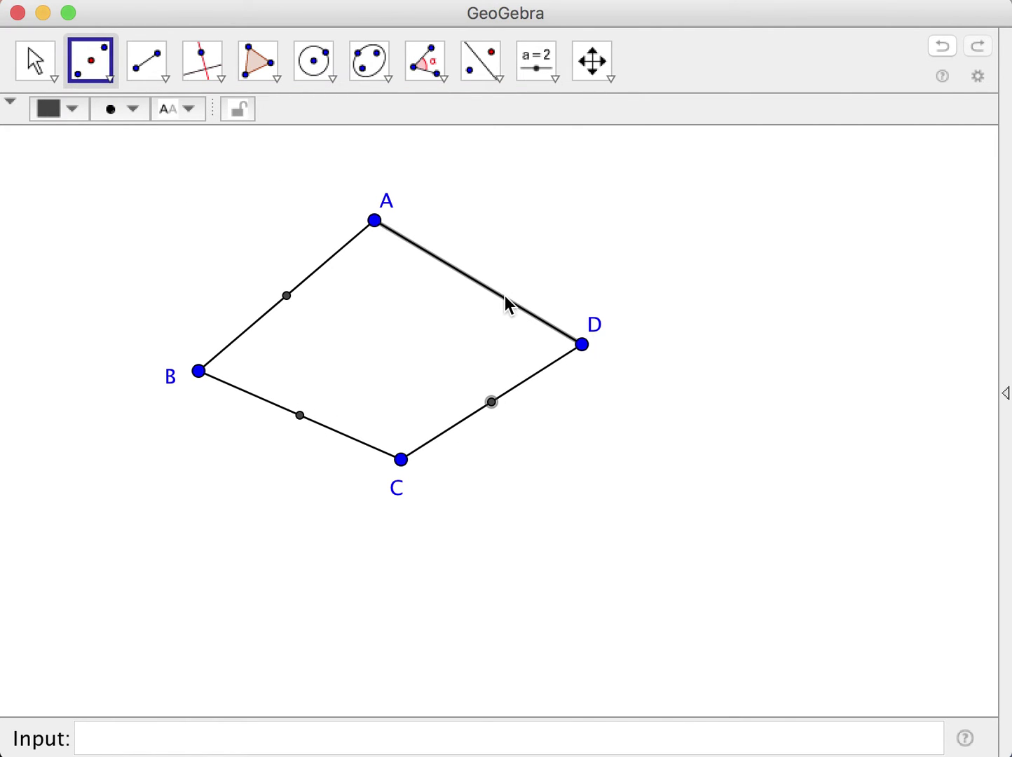
click(505, 296)
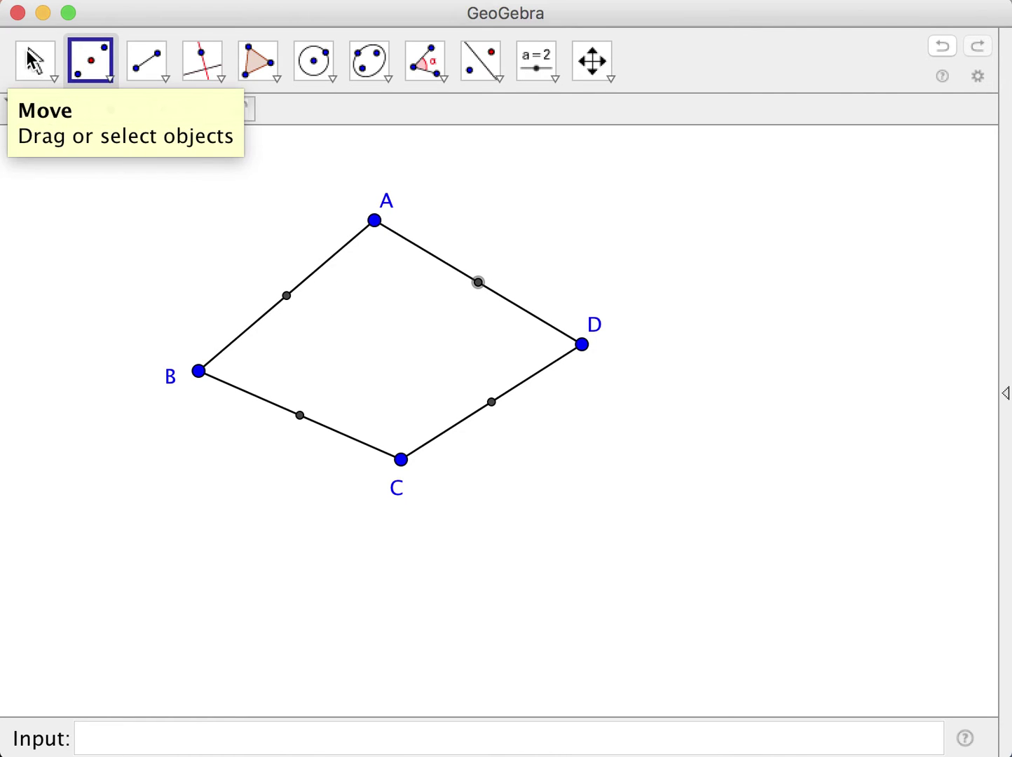
Reshape the quadrilateral by moving vertex C down and right, vertex A down and left, and vertex B down and right
click(33, 62)
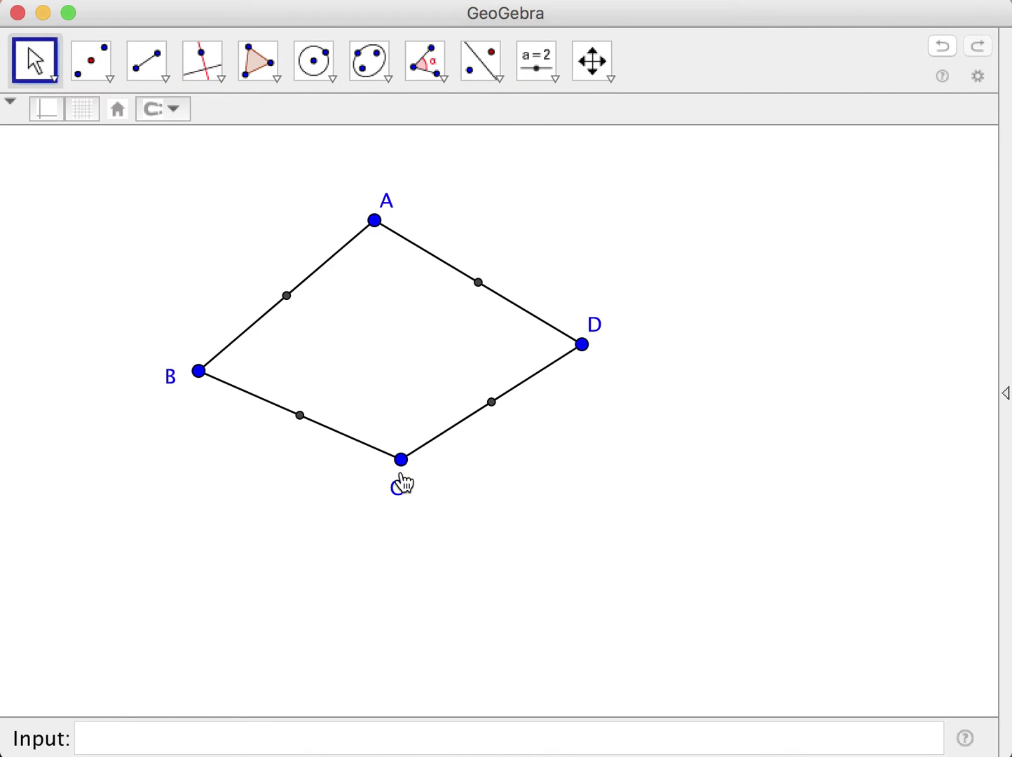
drag(402, 477, 503, 596)
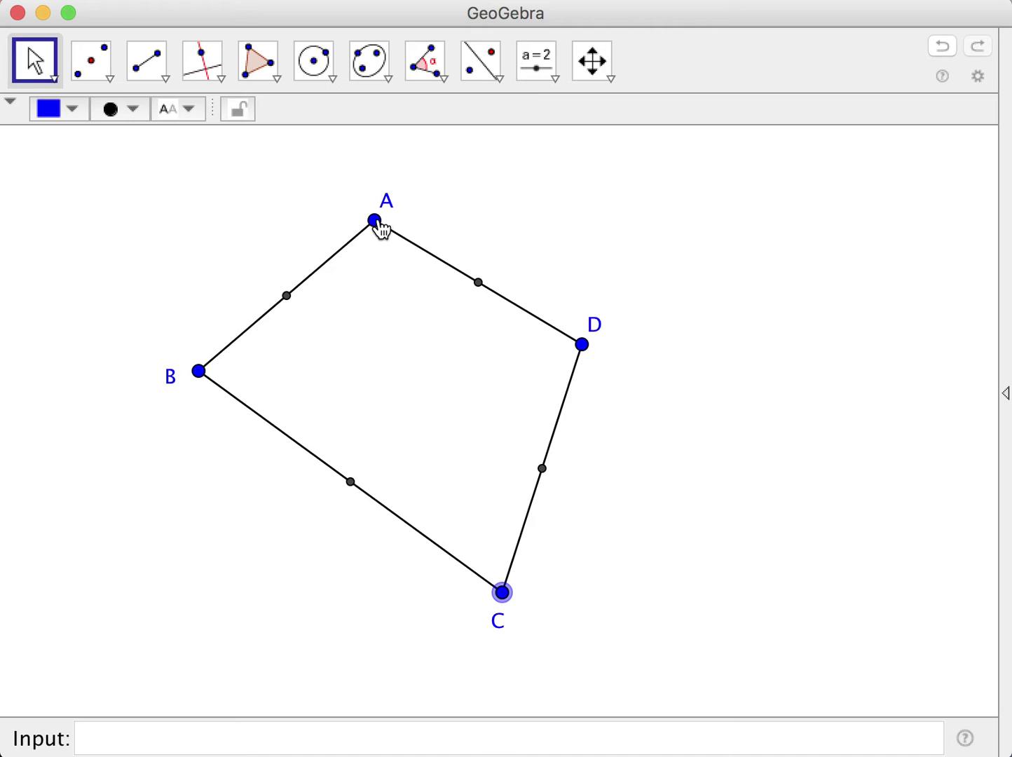
drag(379, 226, 347, 320)
drag(203, 390, 241, 501)
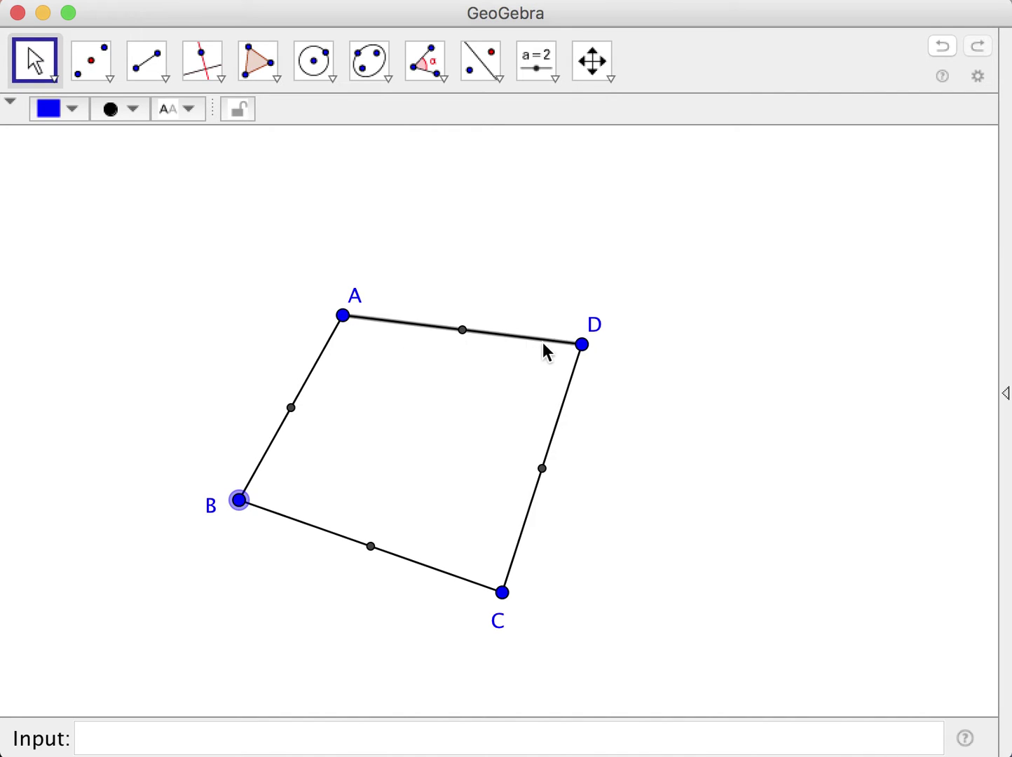
click(462, 330)
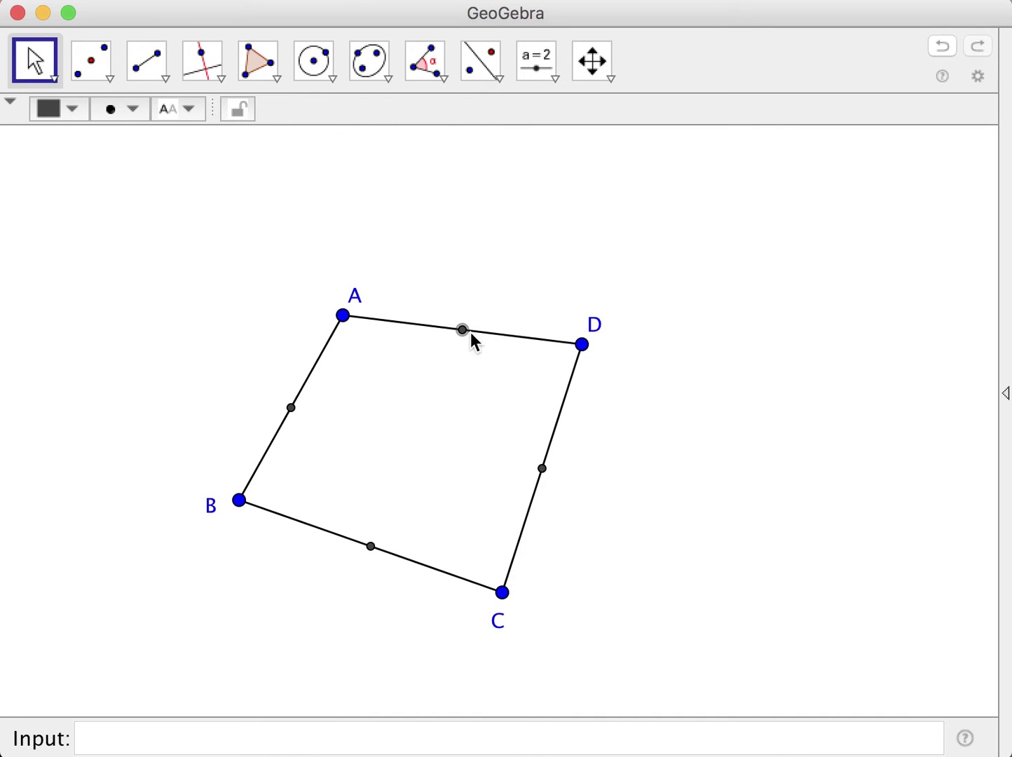
click(462, 340)
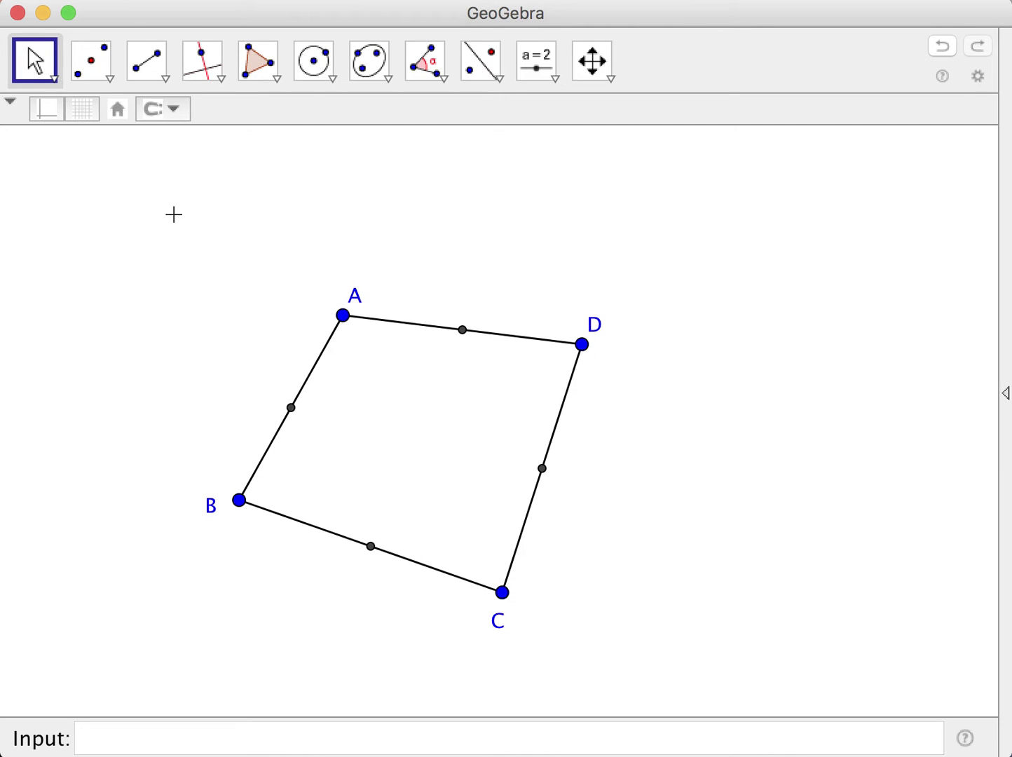
click(149, 79)
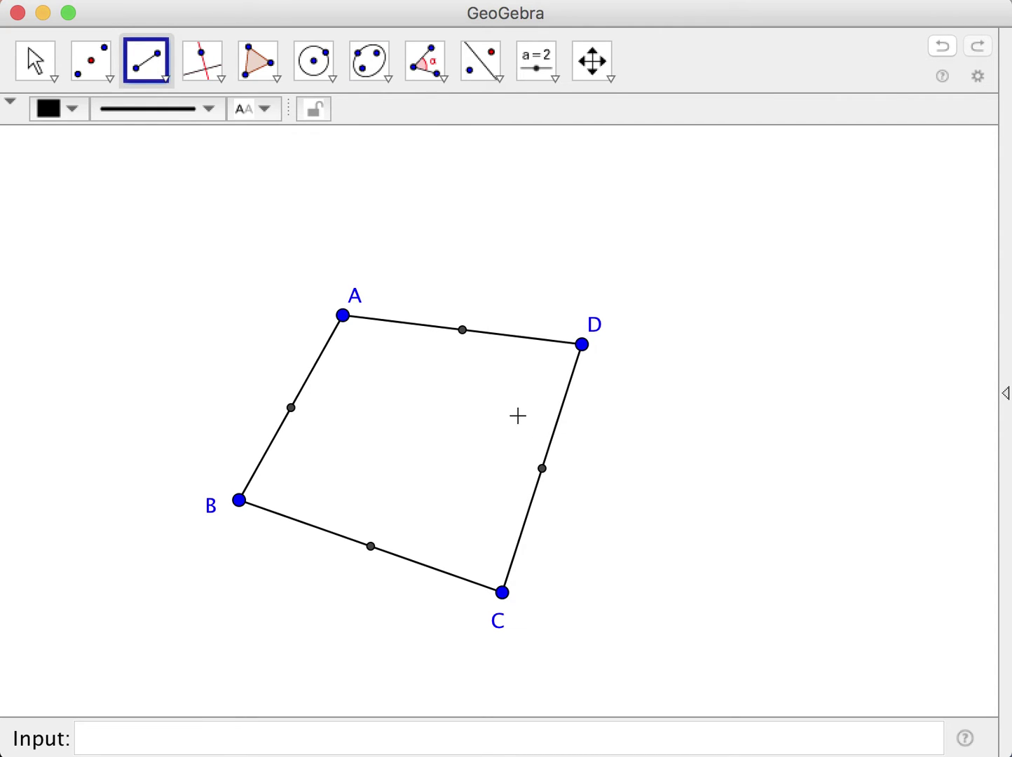
click(40, 63)
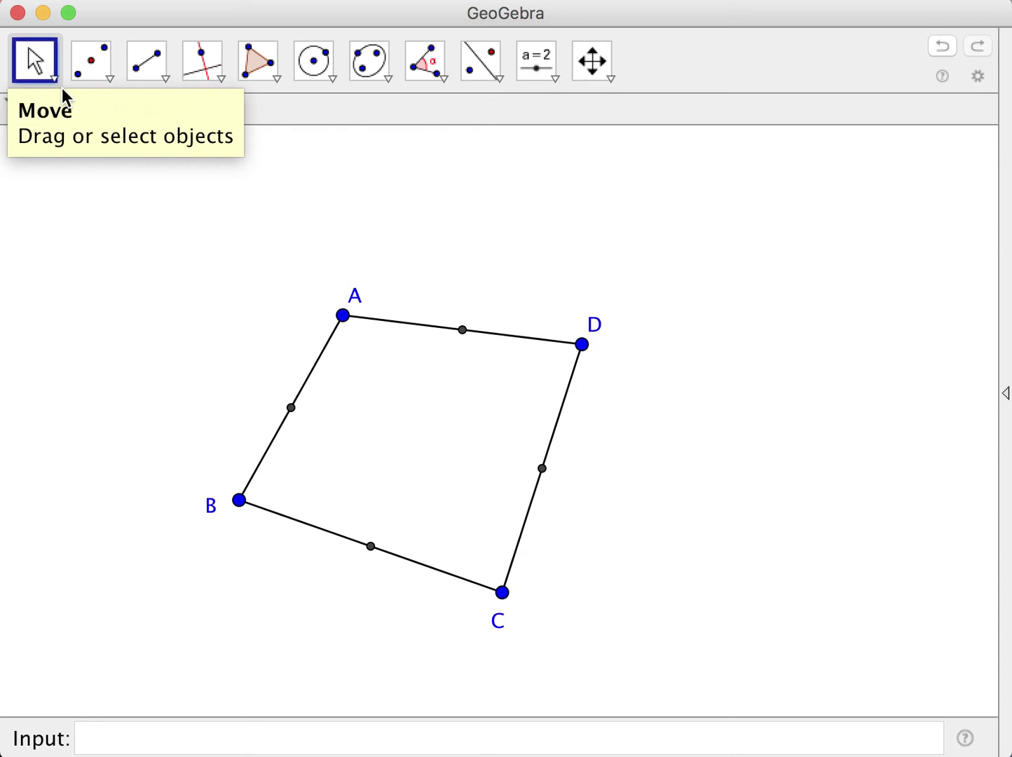
Show the labels of the midpoints of sides AB, BC, CD and AD
right_click(291, 408)
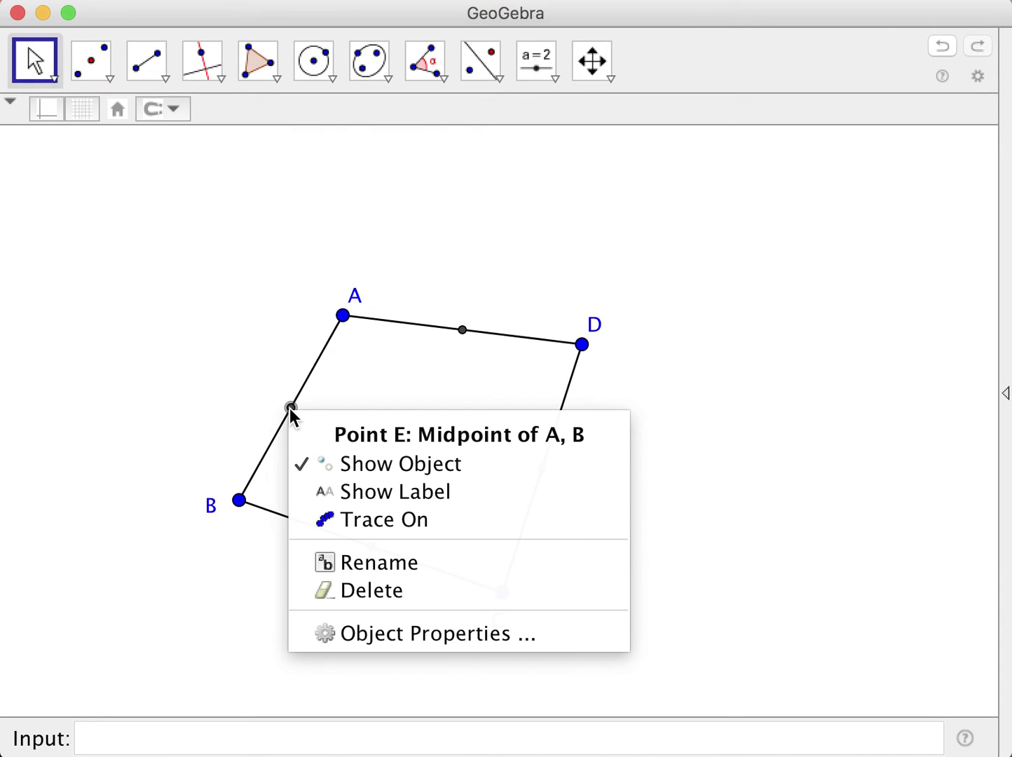
click(357, 499)
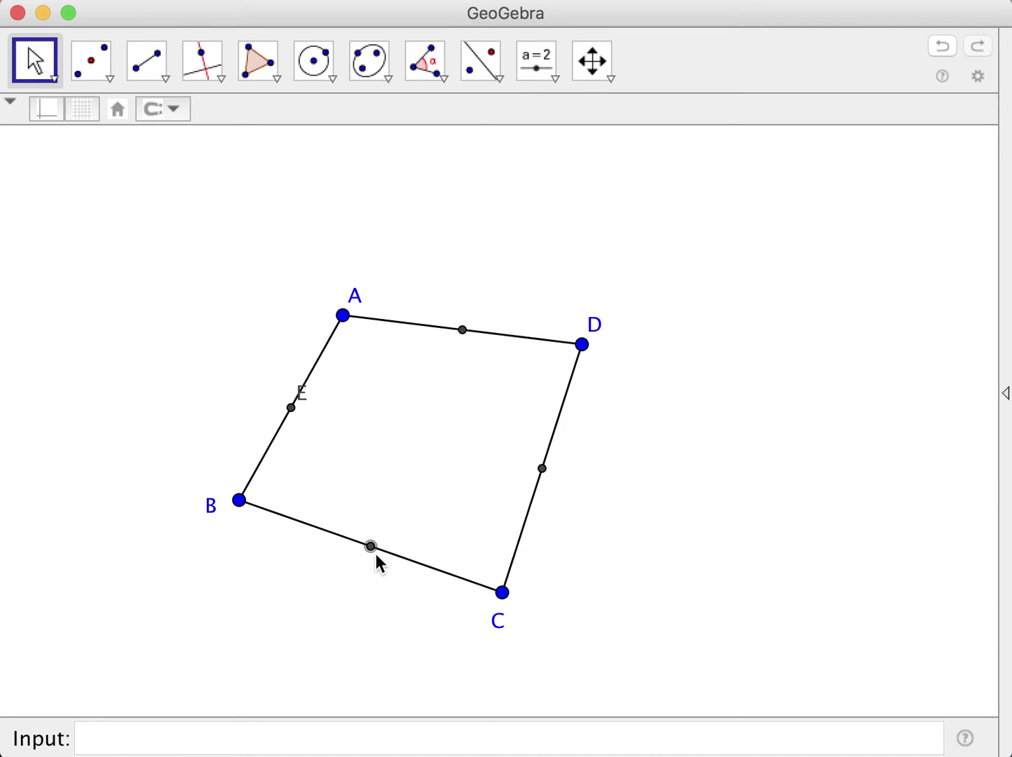
right_click(376, 554)
click(462, 635)
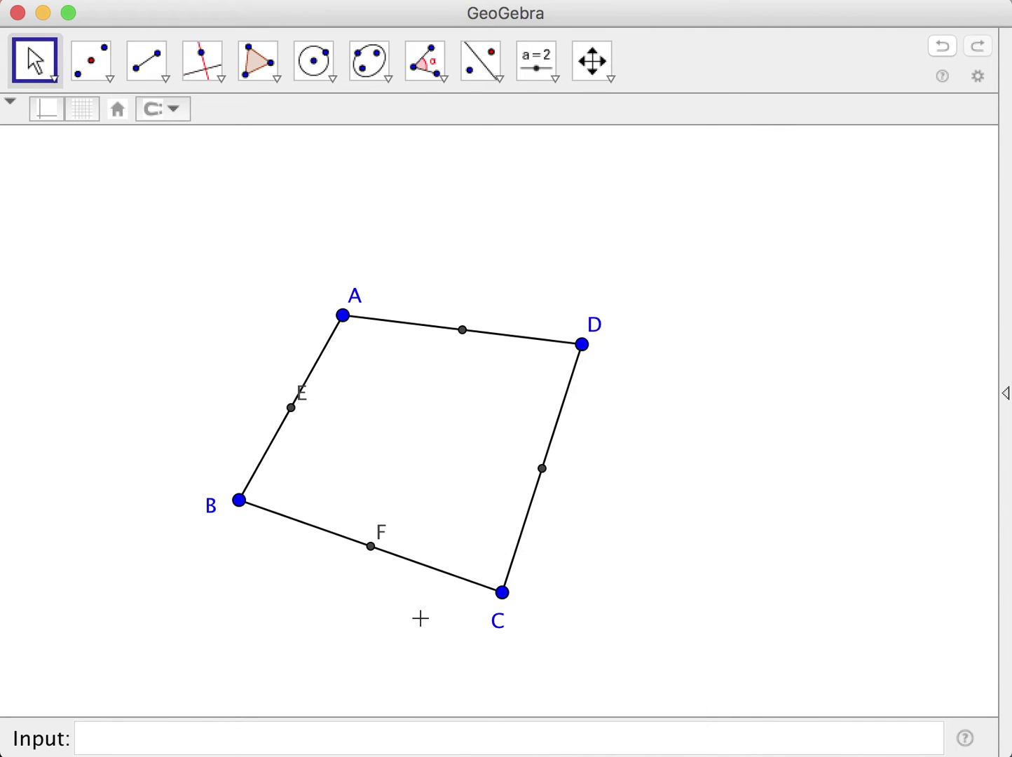
right_click(536, 476)
click(584, 553)
right_click(461, 331)
click(510, 417)
Place the midpoint labels outside the quadrilateral, with E left, H above, G right and F below their points, and shift vertex B slightly down
drag(305, 395, 278, 414)
mouse_move(212, 518)
mouse_down()
mouse_move(247, 519)
mouse_move(205, 539)
mouse_move(214, 535)
mouse_up()
drag(268, 413, 269, 418)
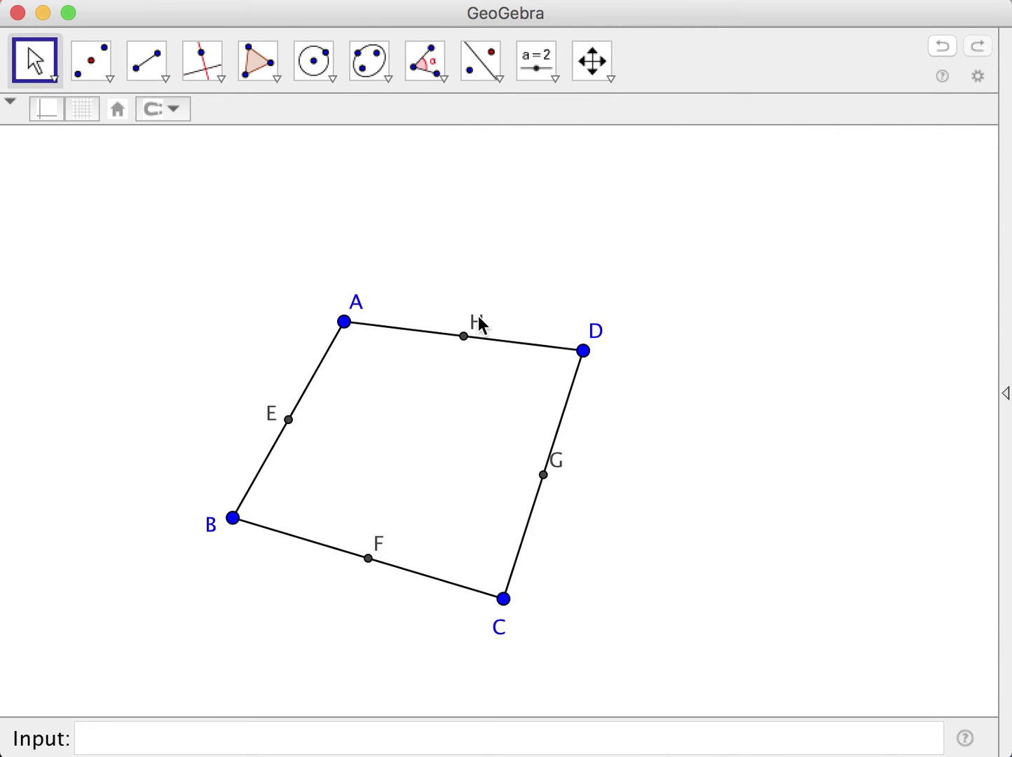
mouse_move(478, 319)
mouse_down()
mouse_move(455, 367)
mouse_move(476, 321)
mouse_move(452, 337)
mouse_move(468, 324)
mouse_up()
drag(563, 479, 567, 486)
drag(470, 323, 477, 314)
drag(382, 549, 370, 587)
Draw polygon EFGH through the four midpoints with the Polygon tool
click(256, 62)
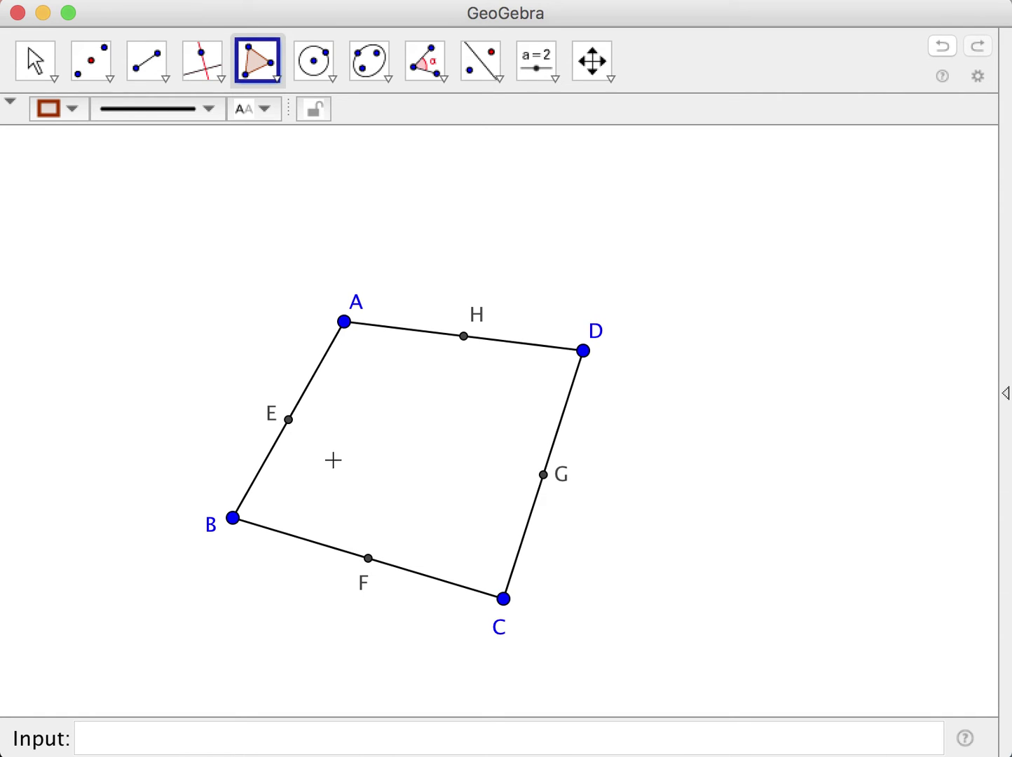
click(288, 420)
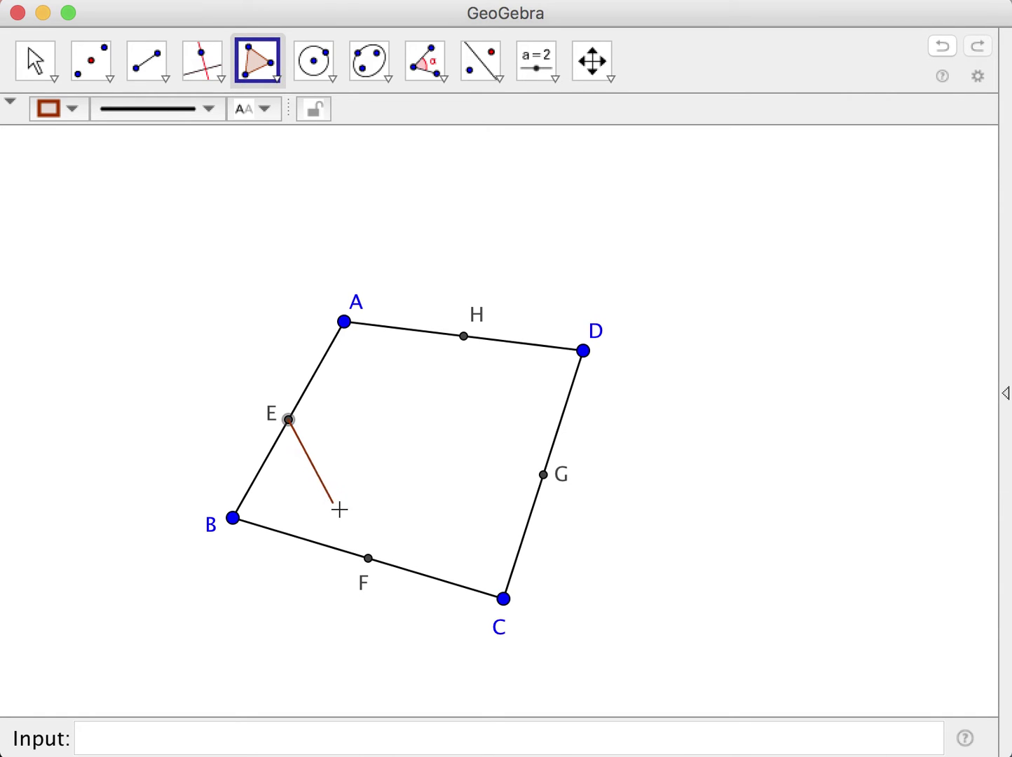
click(368, 559)
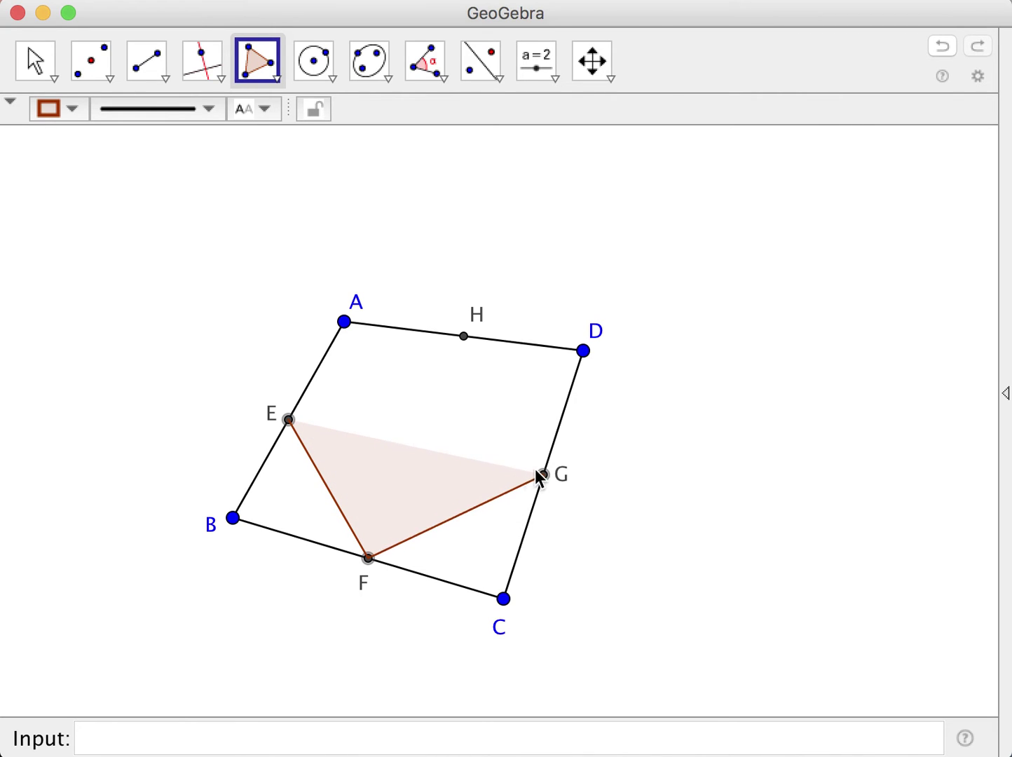
click(541, 474)
click(463, 337)
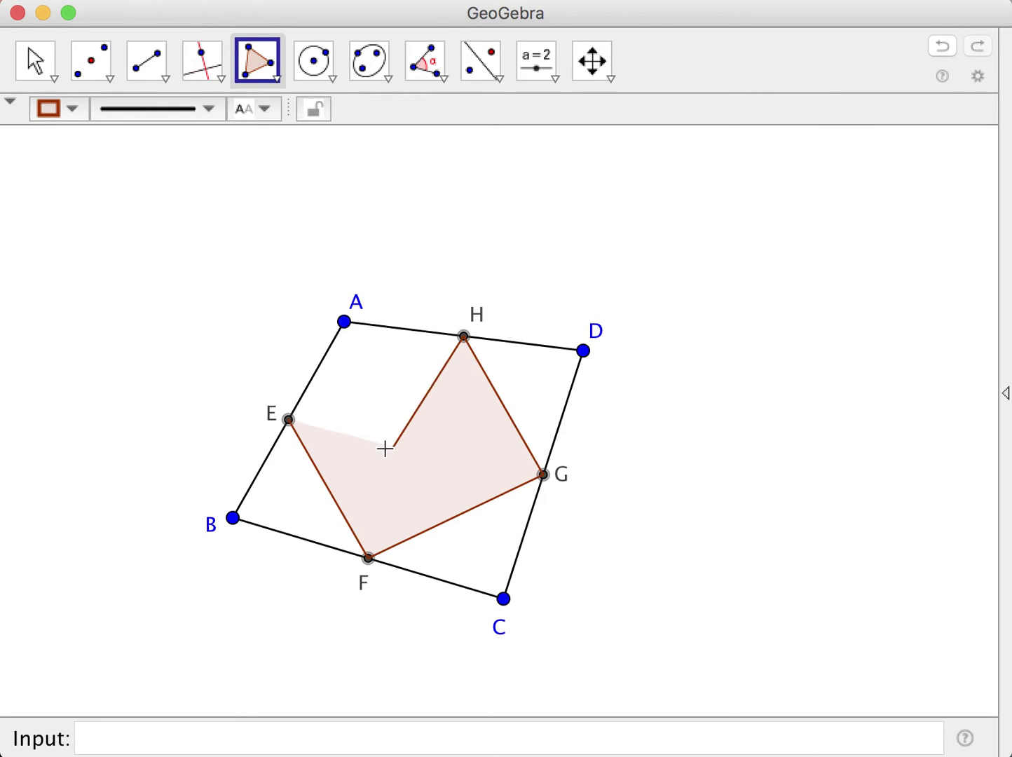
click(288, 420)
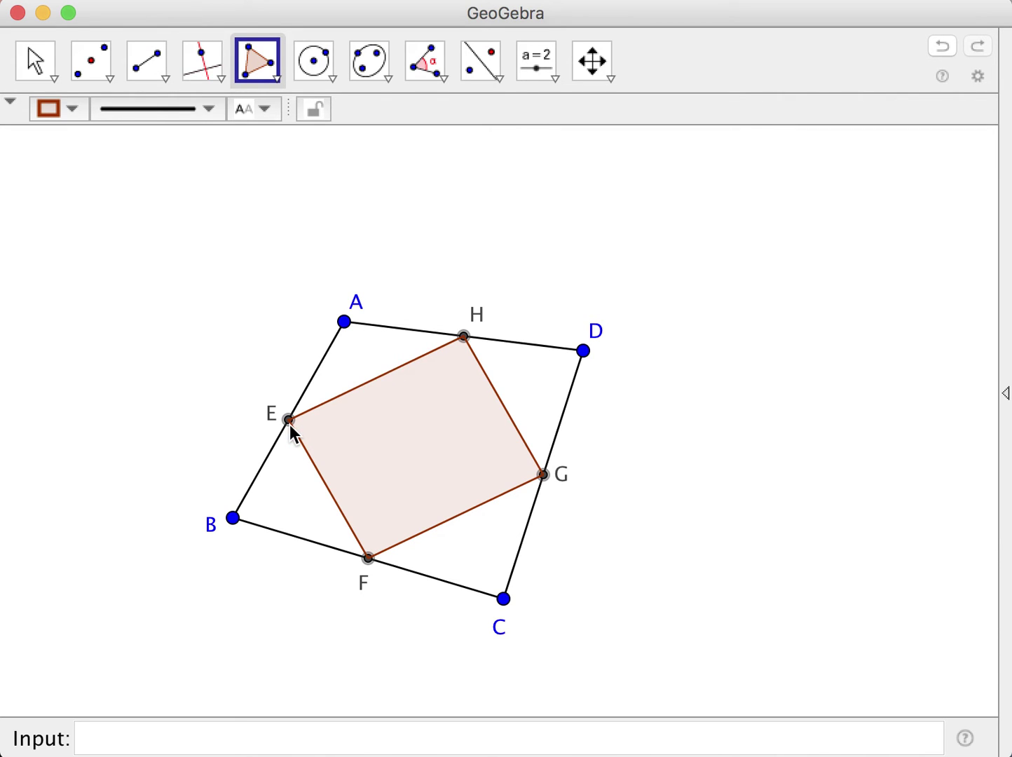
click(290, 422)
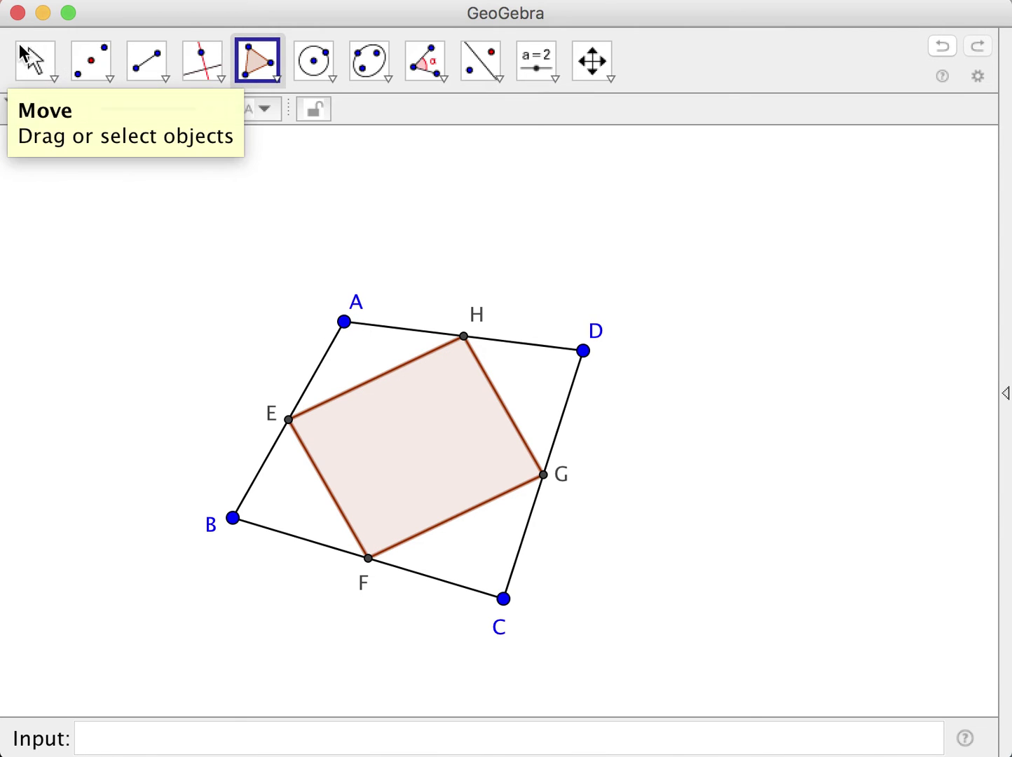
Reshape the quadrilateral by moving vertex A up and right, B left, D right and C up
click(32, 70)
drag(352, 328, 420, 241)
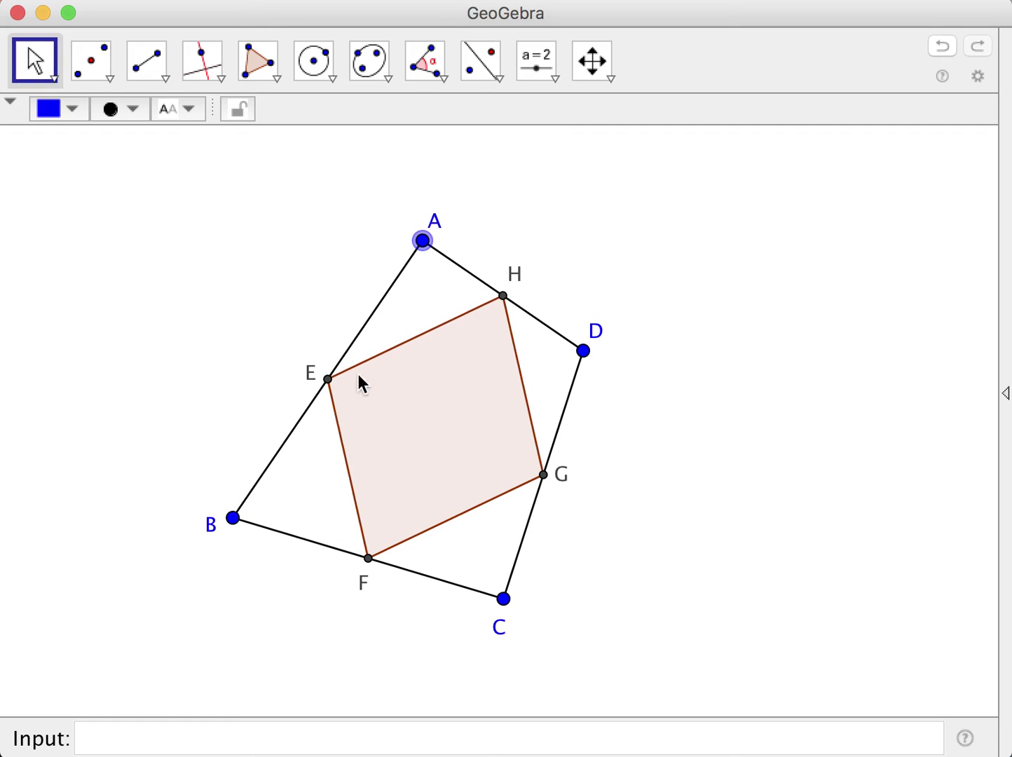
drag(234, 520, 145, 501)
drag(593, 356, 609, 382)
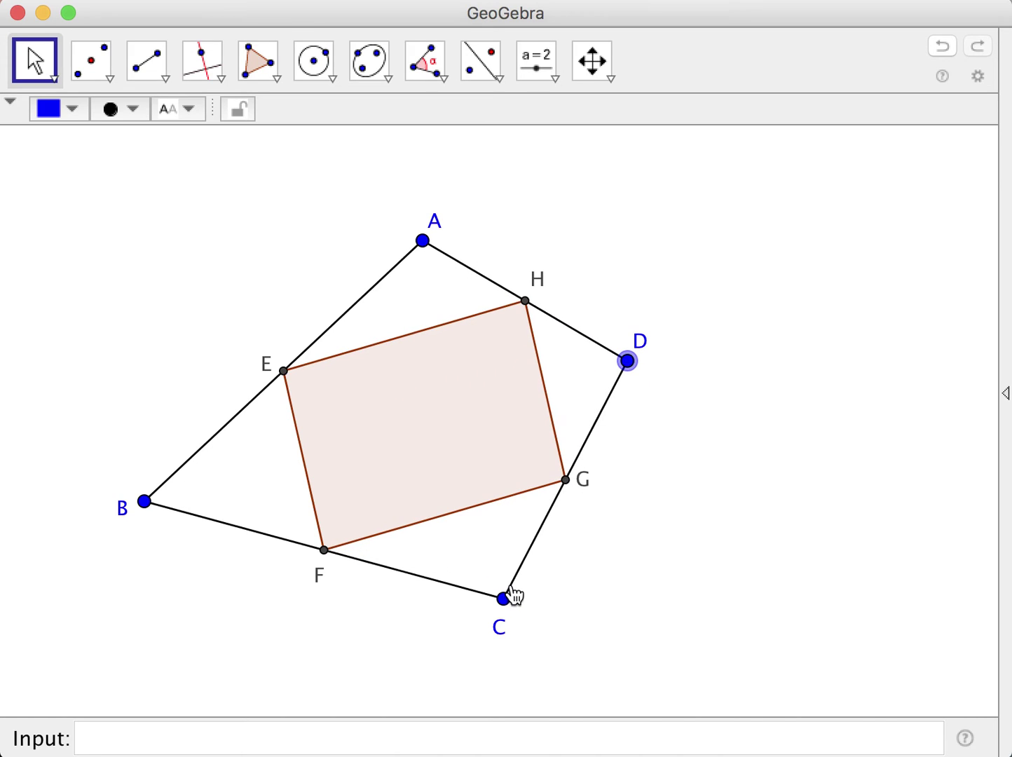
drag(509, 599, 487, 517)
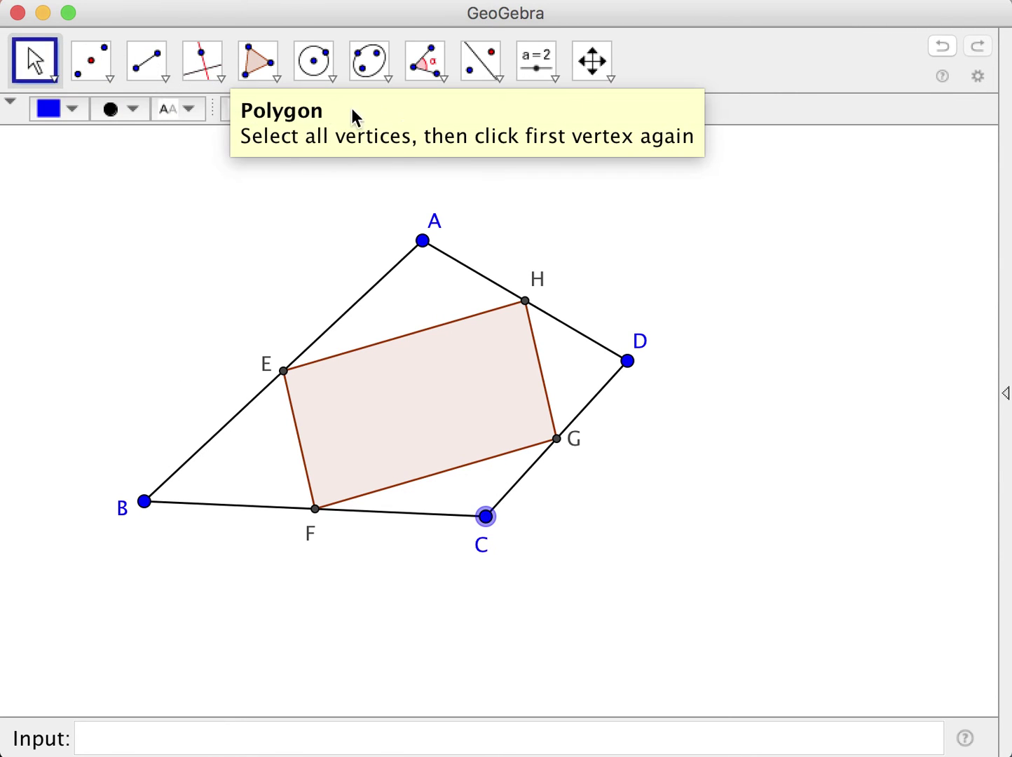
click(553, 194)
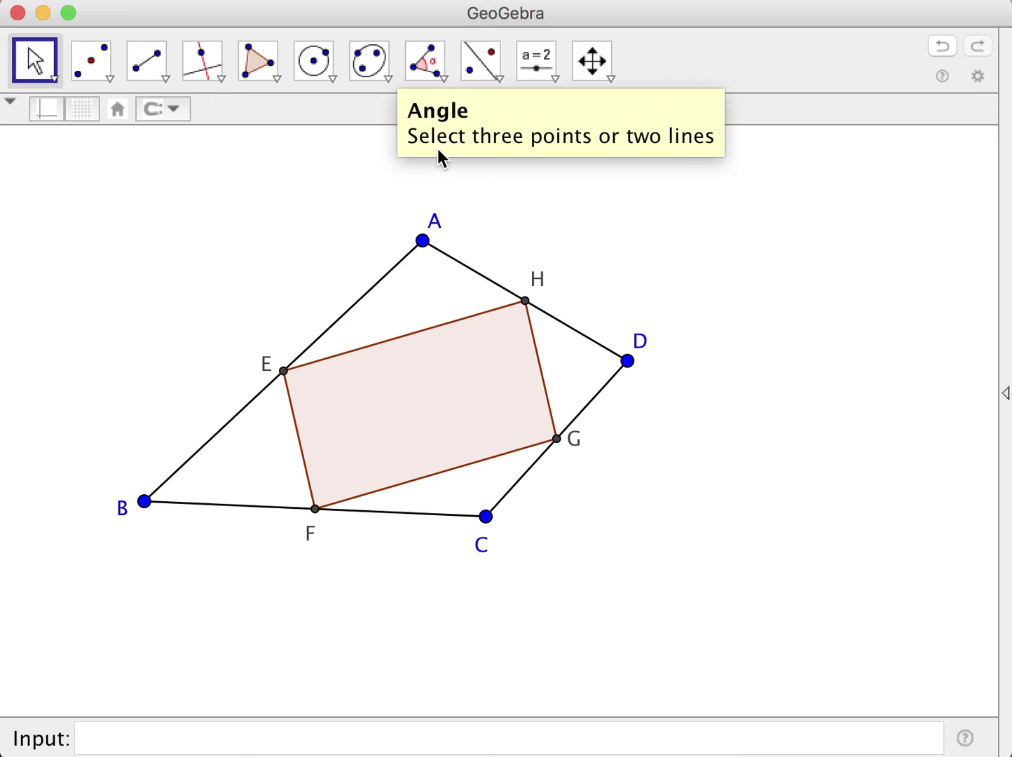
Measure sides EH, HG, FG and EF of the inner polygon with the Distance or Length tool
click(422, 79)
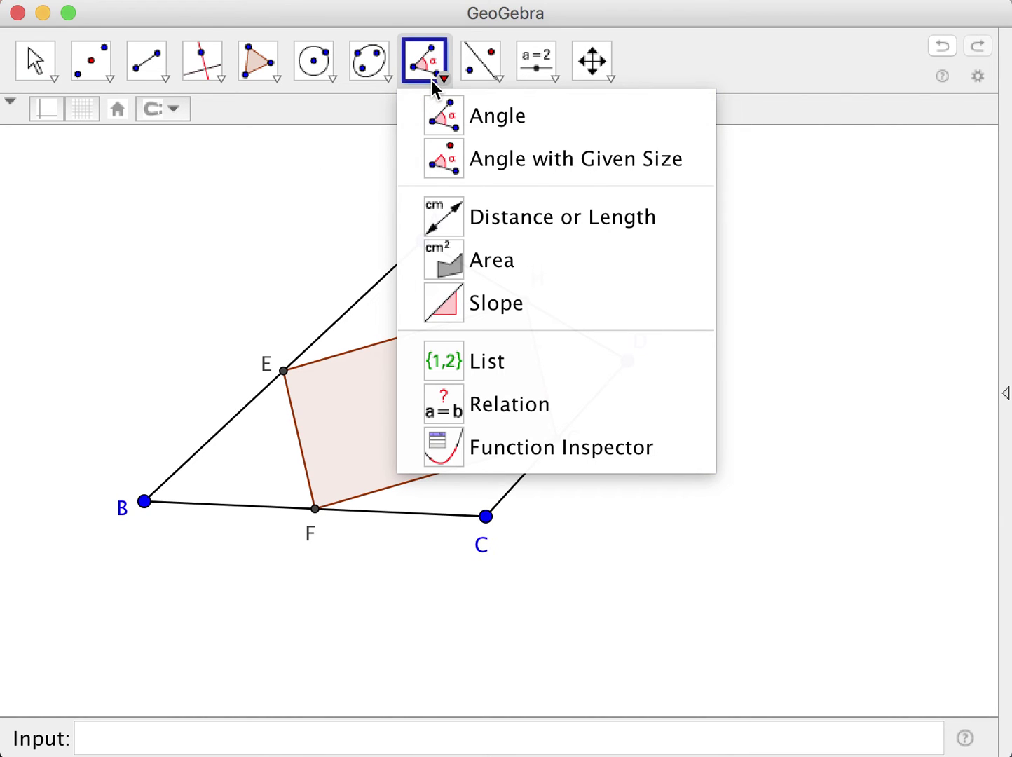
click(498, 225)
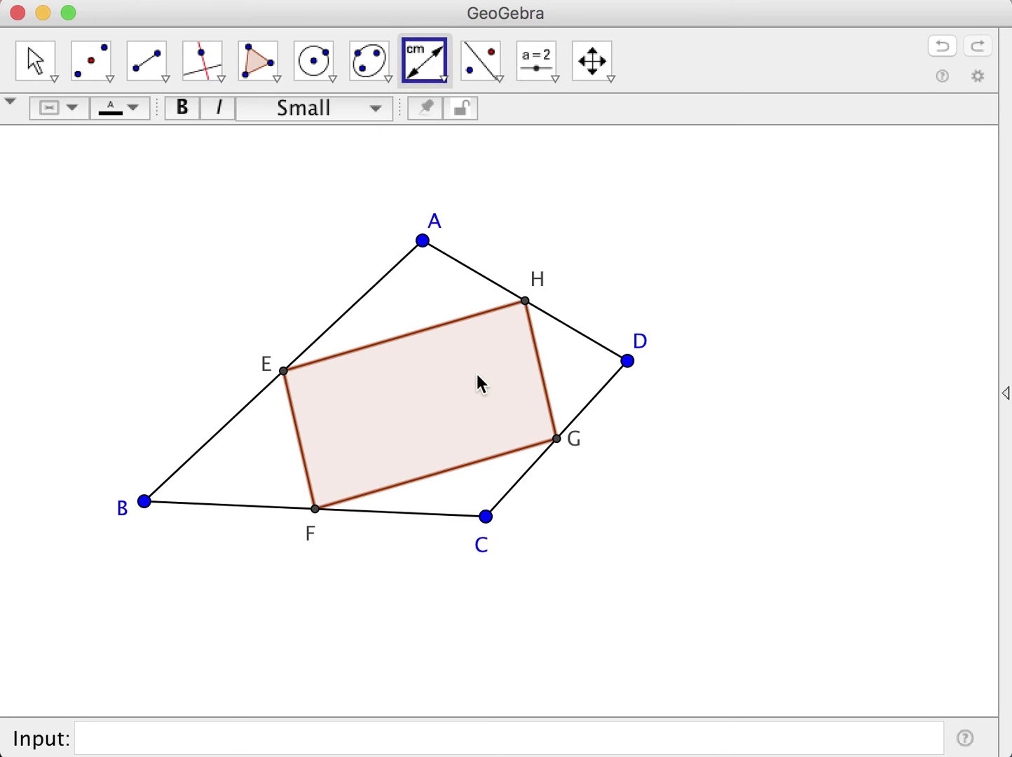
click(441, 325)
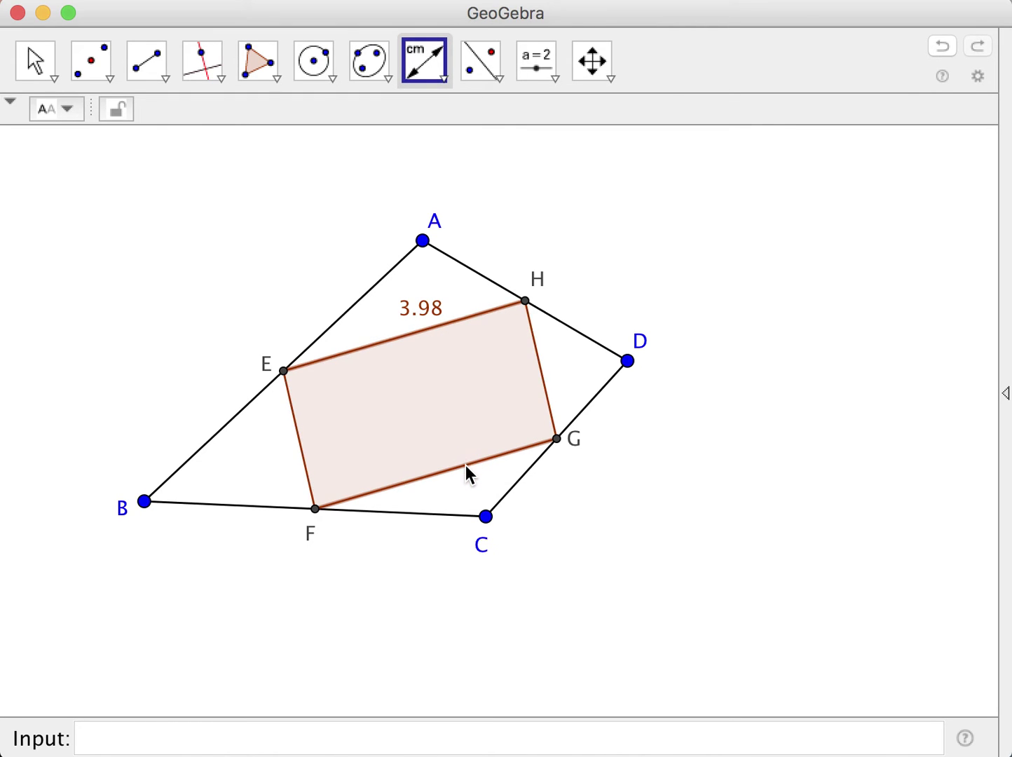
click(541, 366)
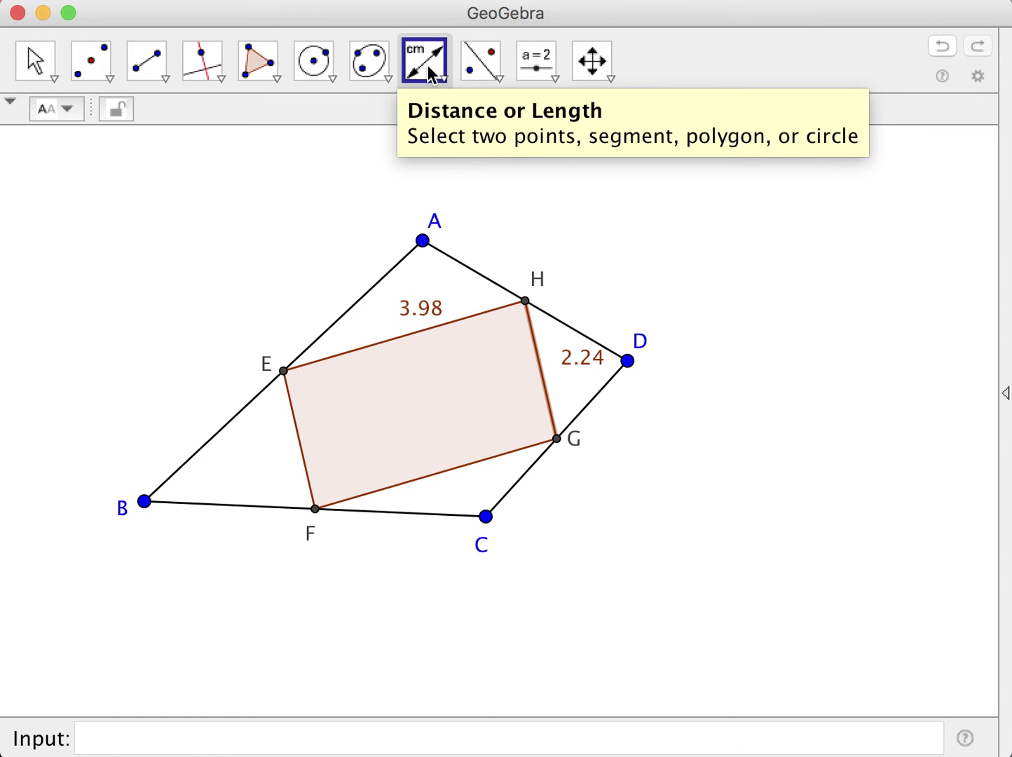
click(458, 468)
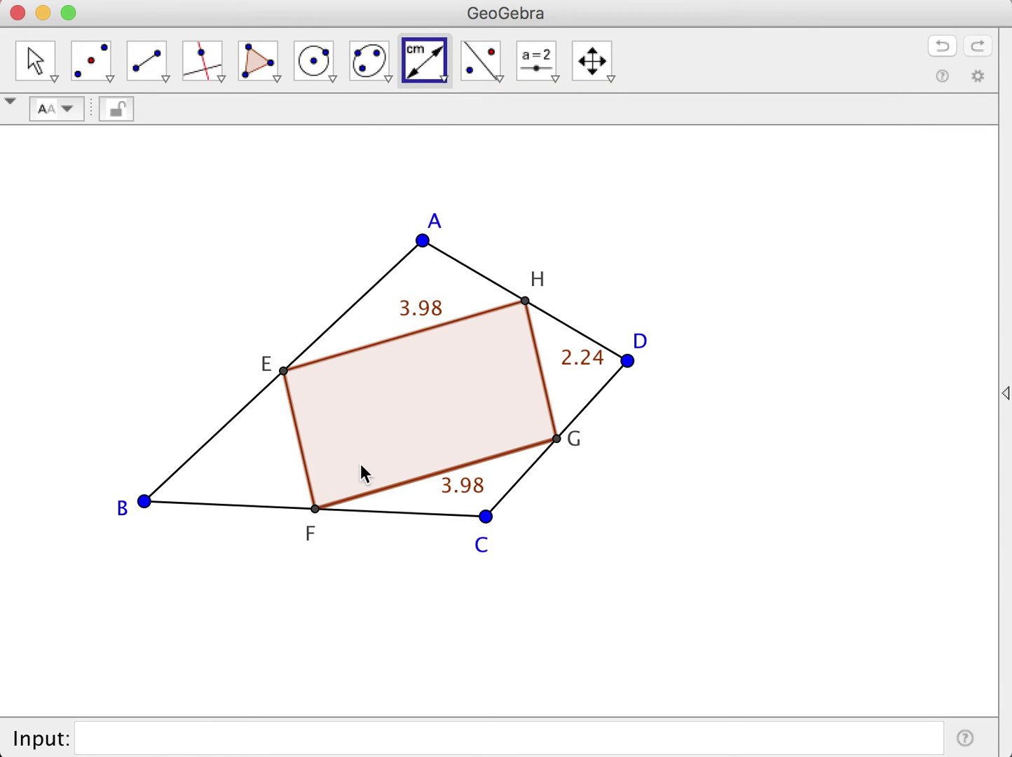
click(305, 454)
key(Escape)
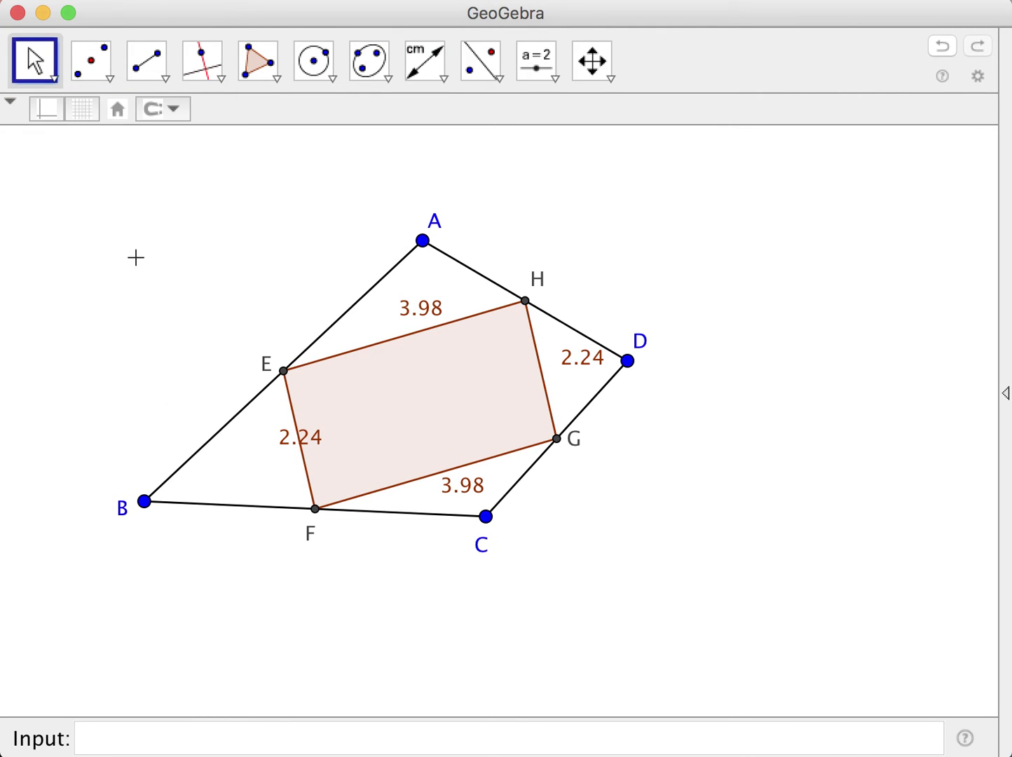
Place the length label of side EF outside the inner polygon, to the left of the side
click(305, 449)
click(284, 458)
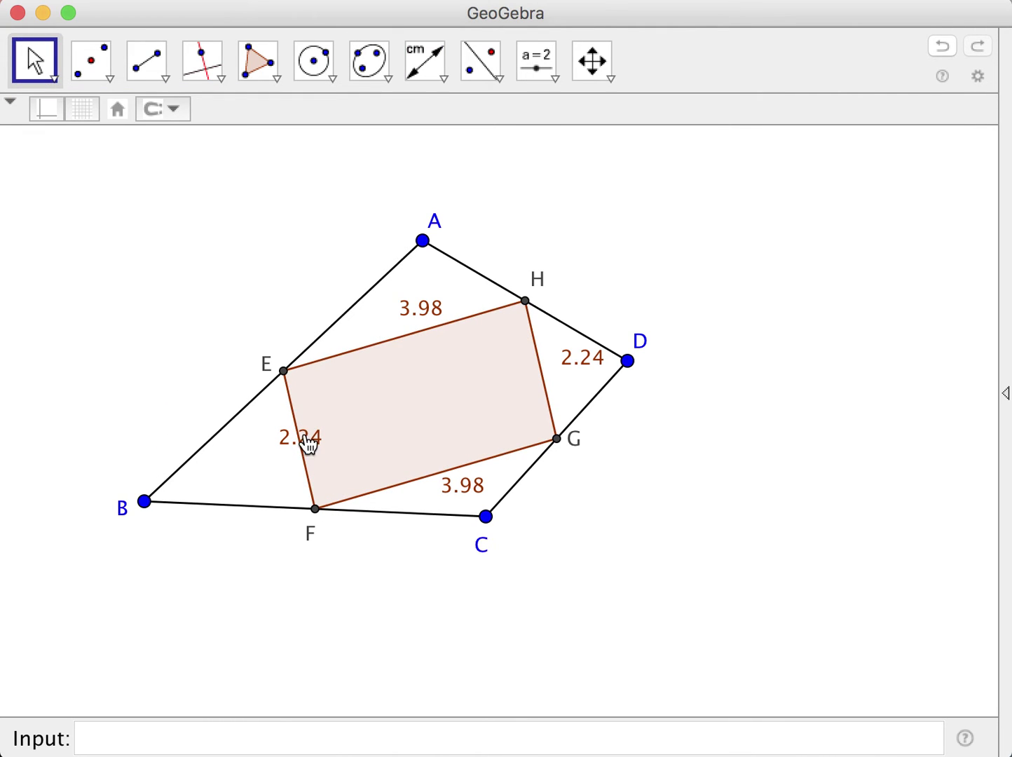
drag(309, 445, 277, 458)
Reshape the quadrilateral by moving vertex B right and vertex A left
click(149, 499)
drag(160, 498, 225, 499)
click(402, 244)
drag(401, 244, 371, 238)
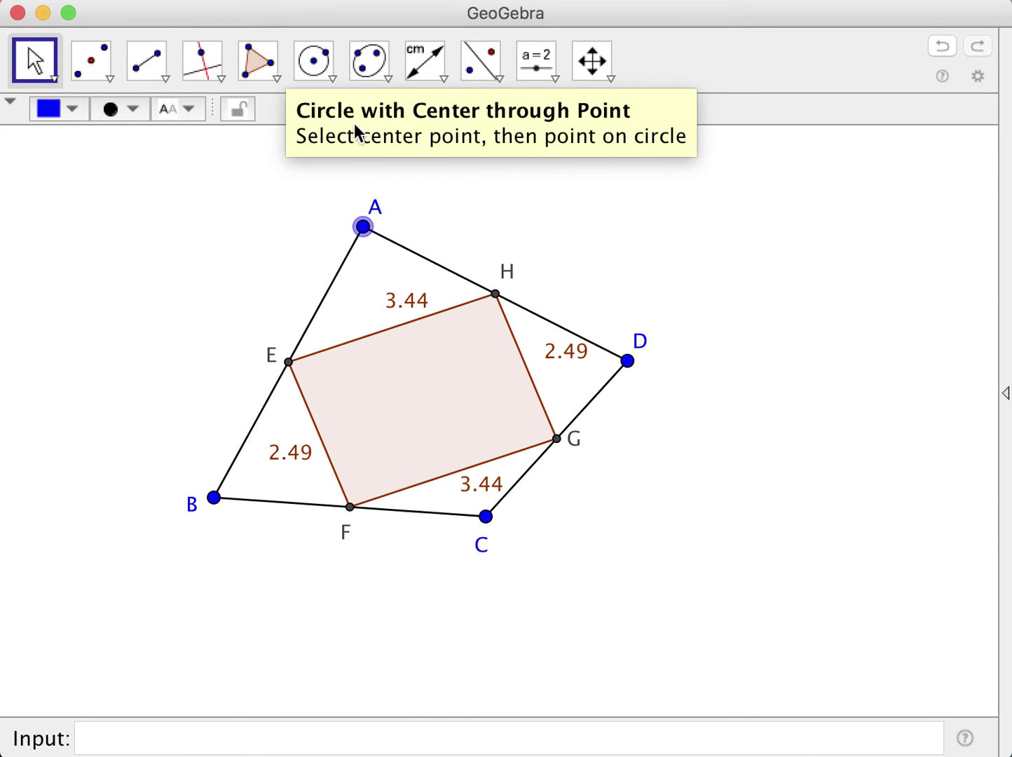
click(363, 226)
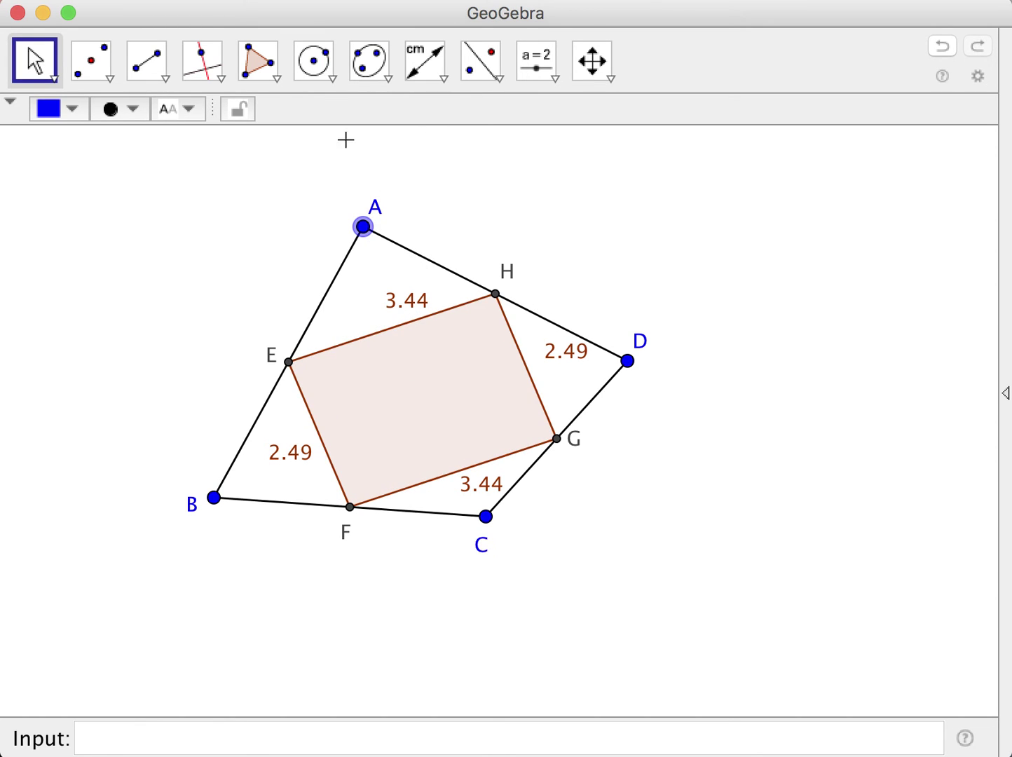
Measure angle EHG with the Angle tool and place its value label inside the inner polygon
click(428, 77)
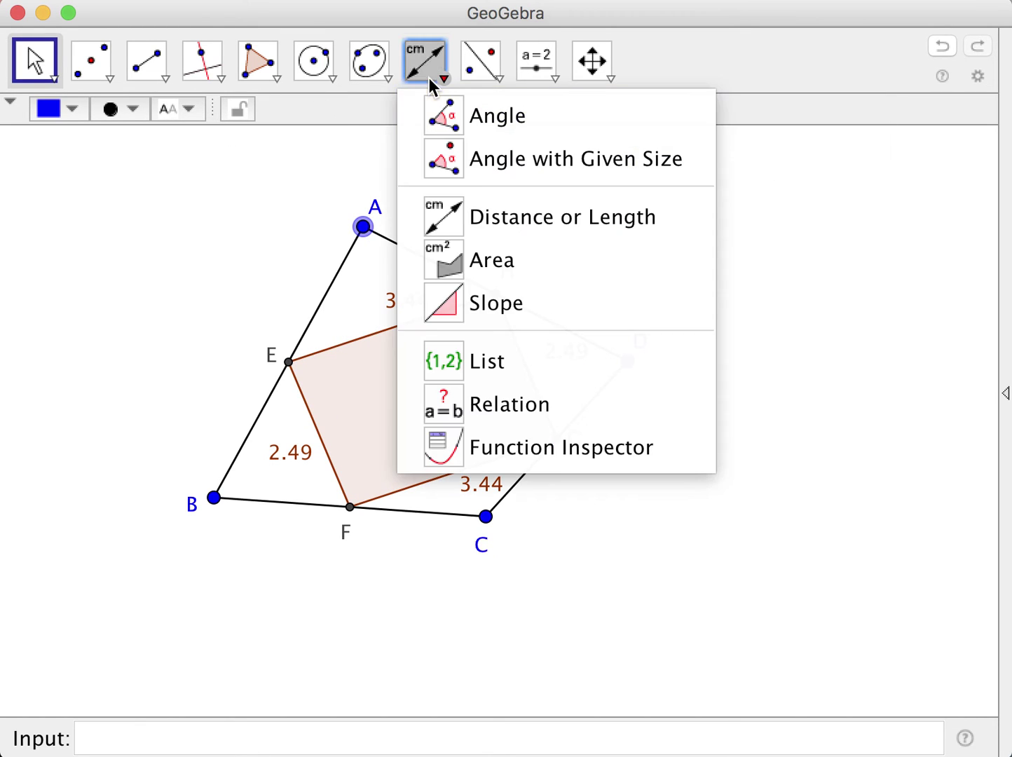
click(495, 119)
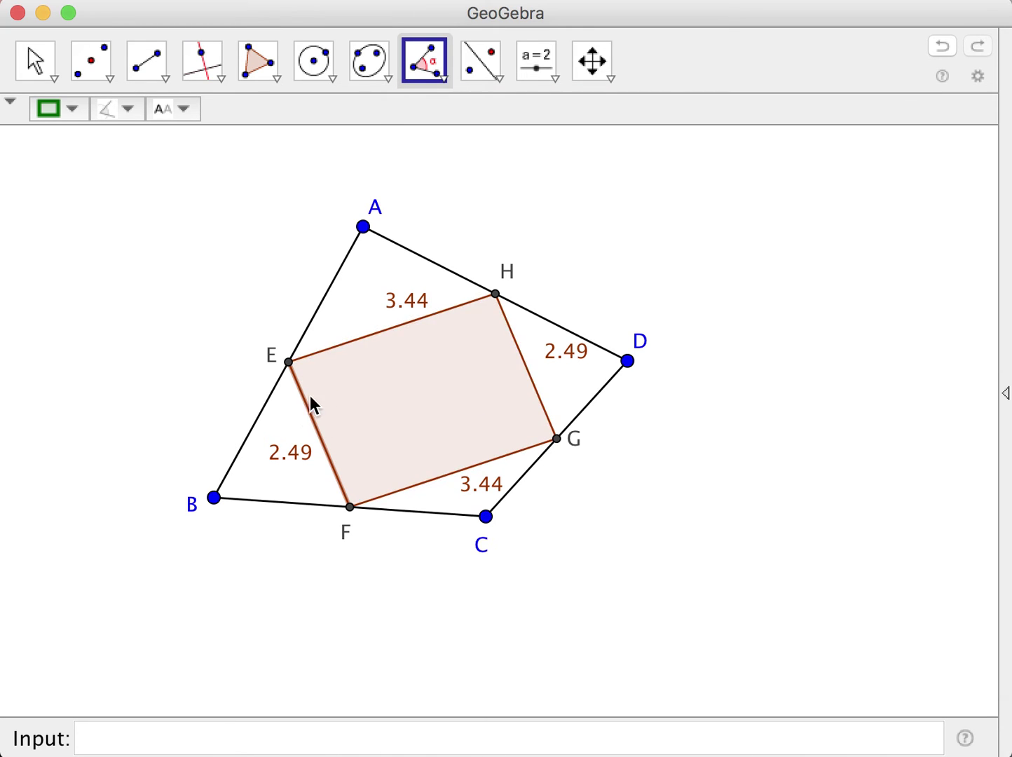
click(289, 363)
click(495, 294)
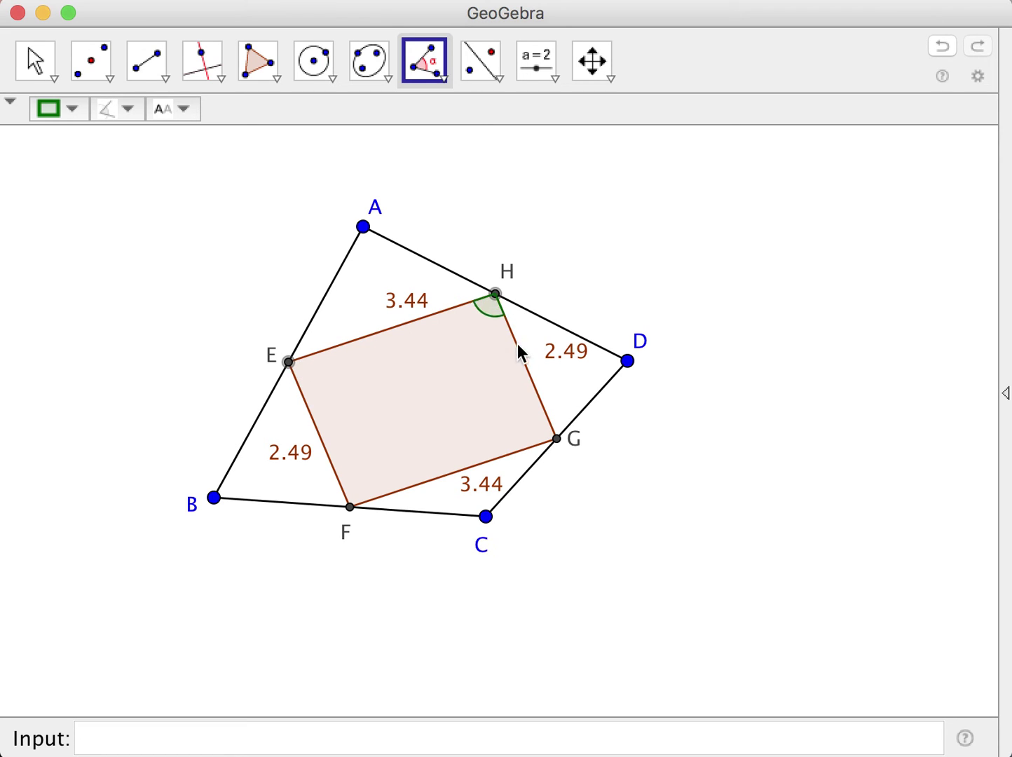
click(554, 436)
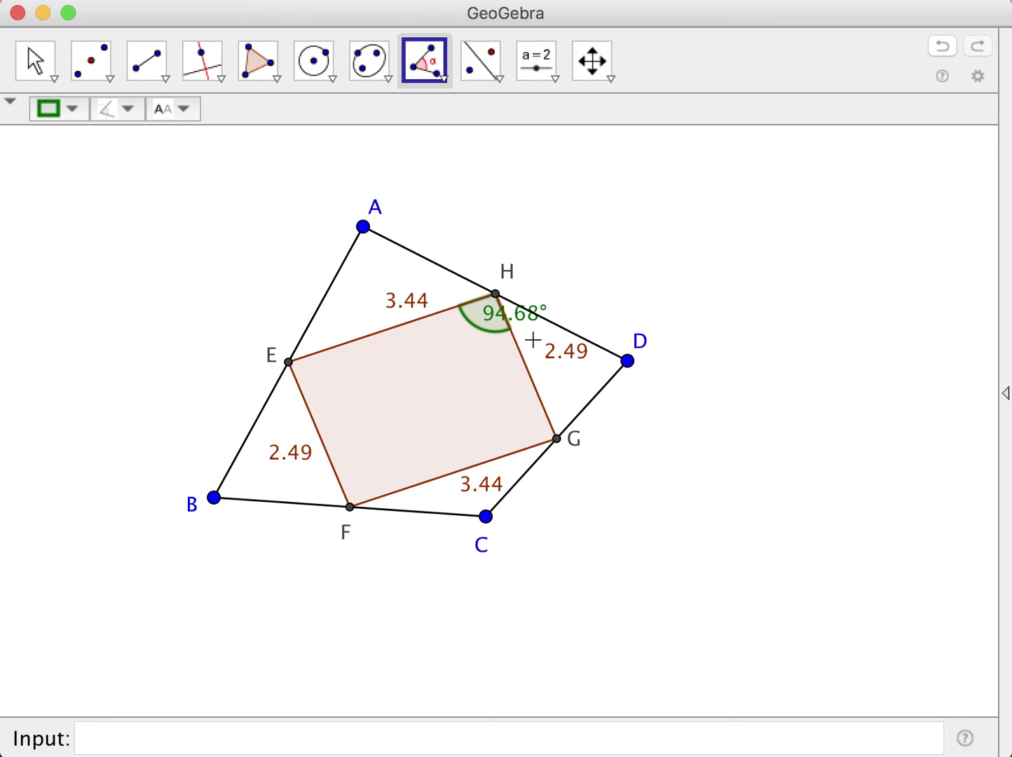
click(35, 62)
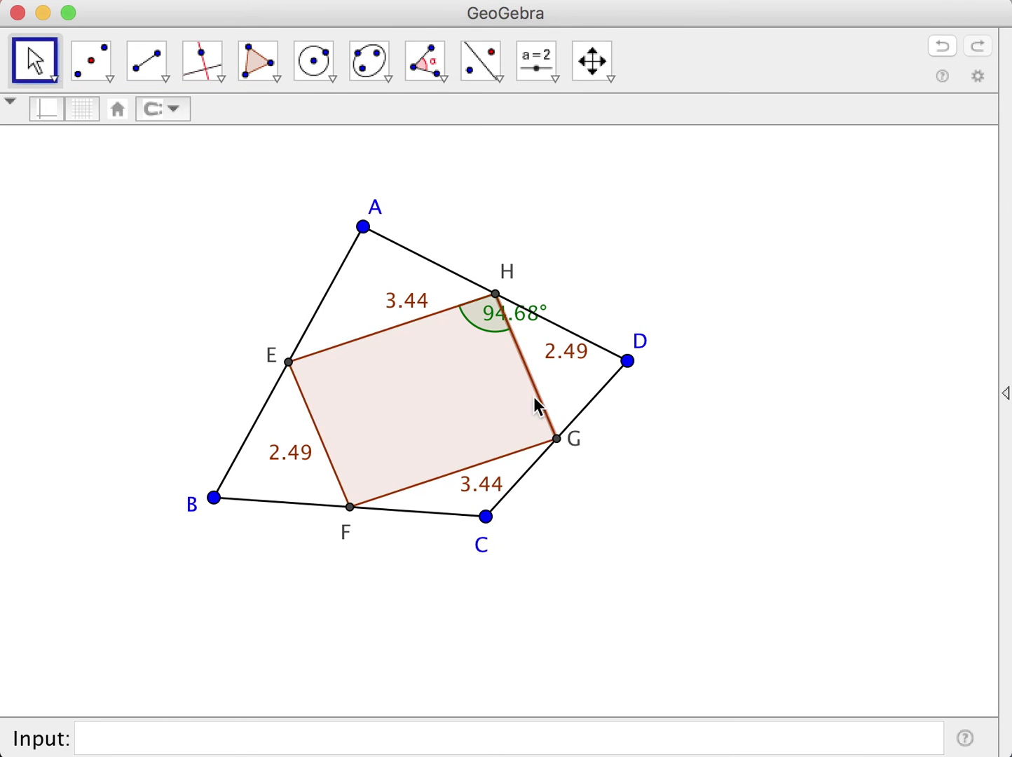
drag(522, 314, 464, 332)
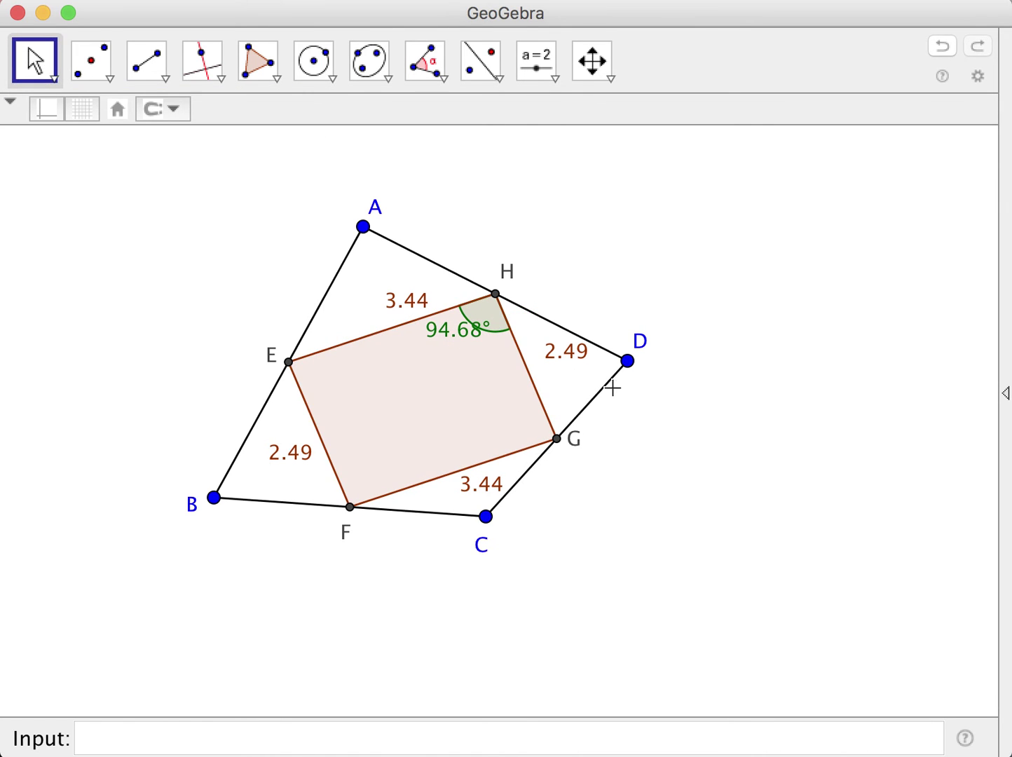
Move vertex D far left across side AB and limit angle EHG to between 0° and 180° in its properties
drag(626, 384, 99, 375)
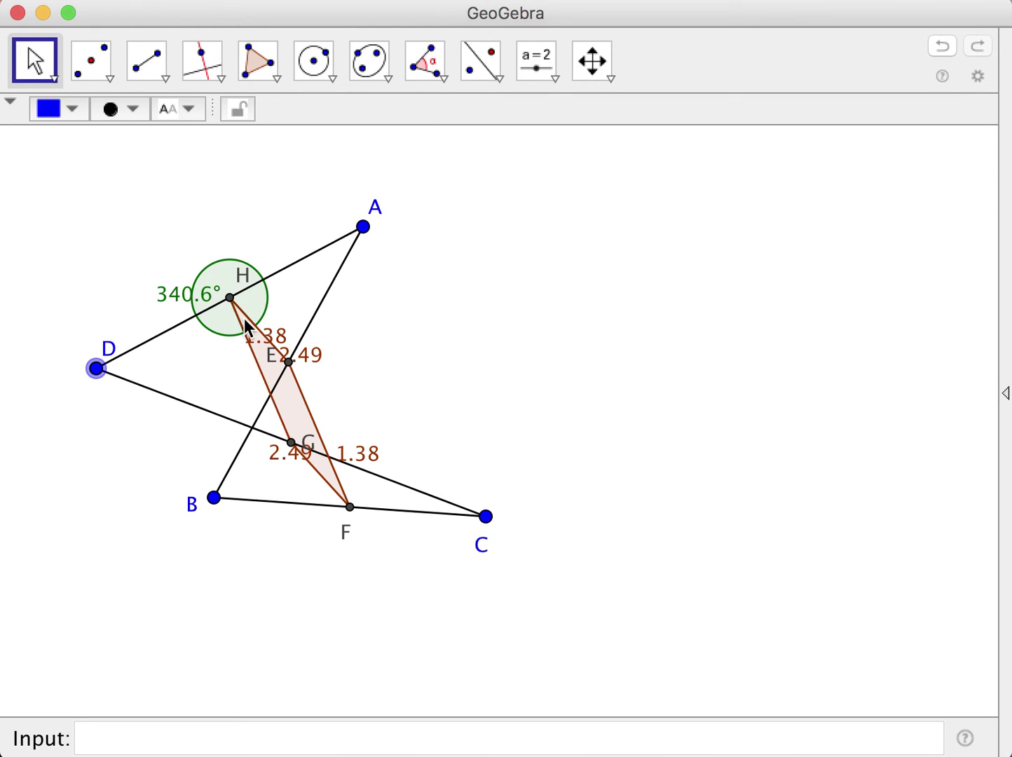
right_click(208, 314)
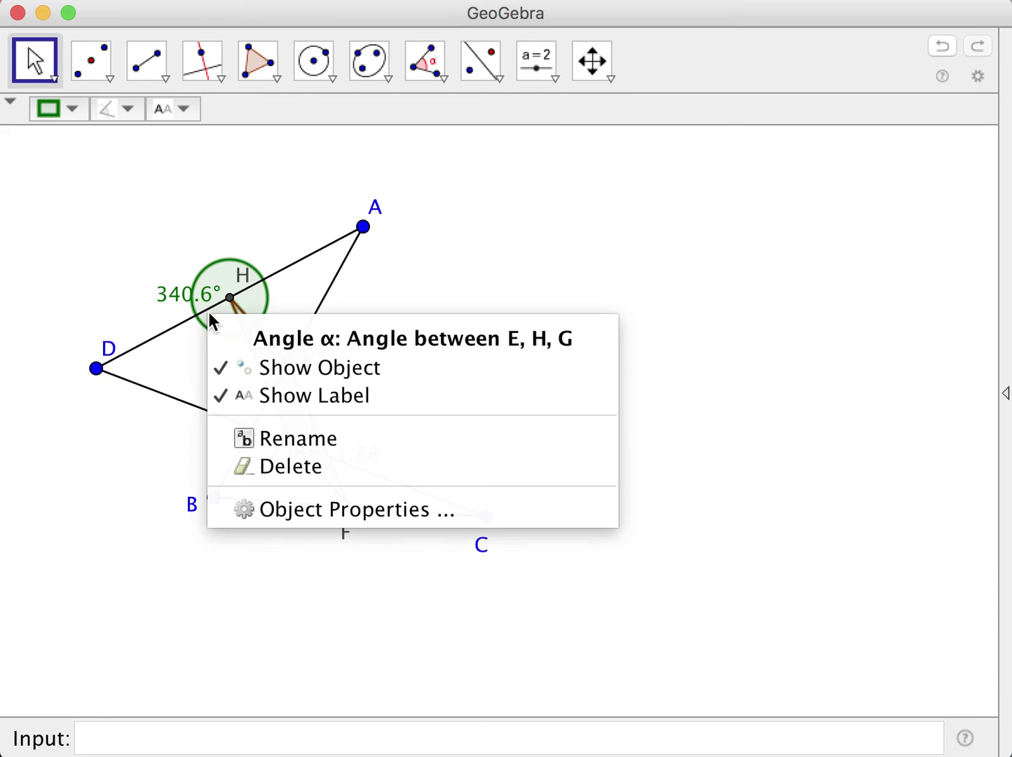
click(282, 510)
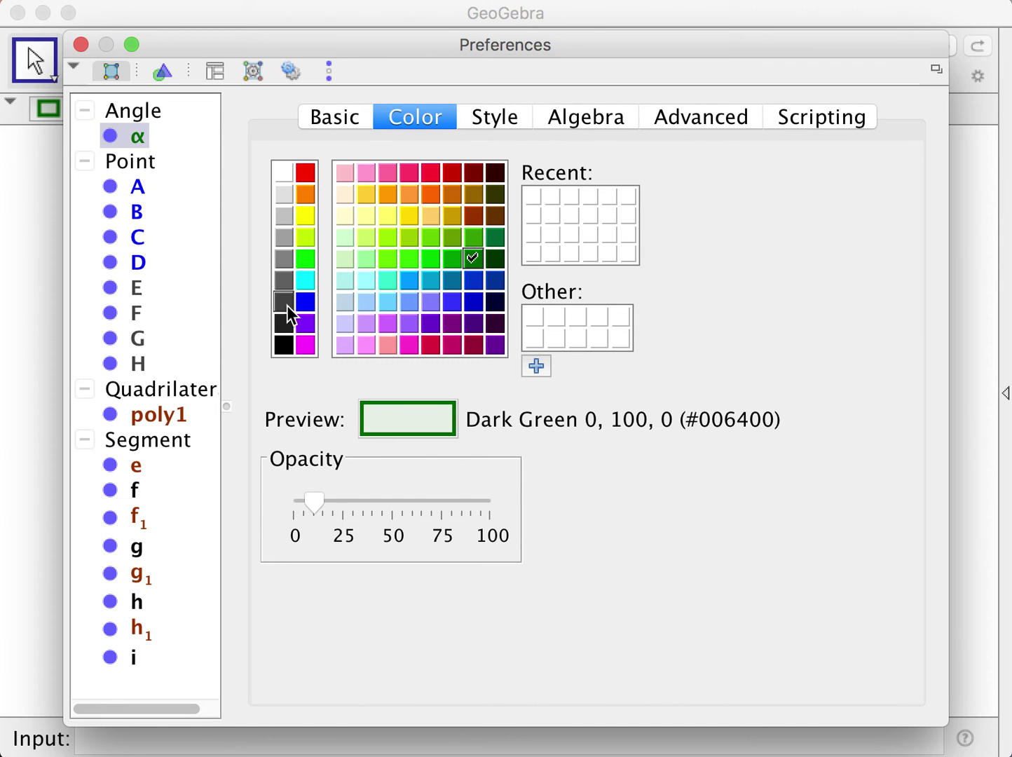
click(318, 120)
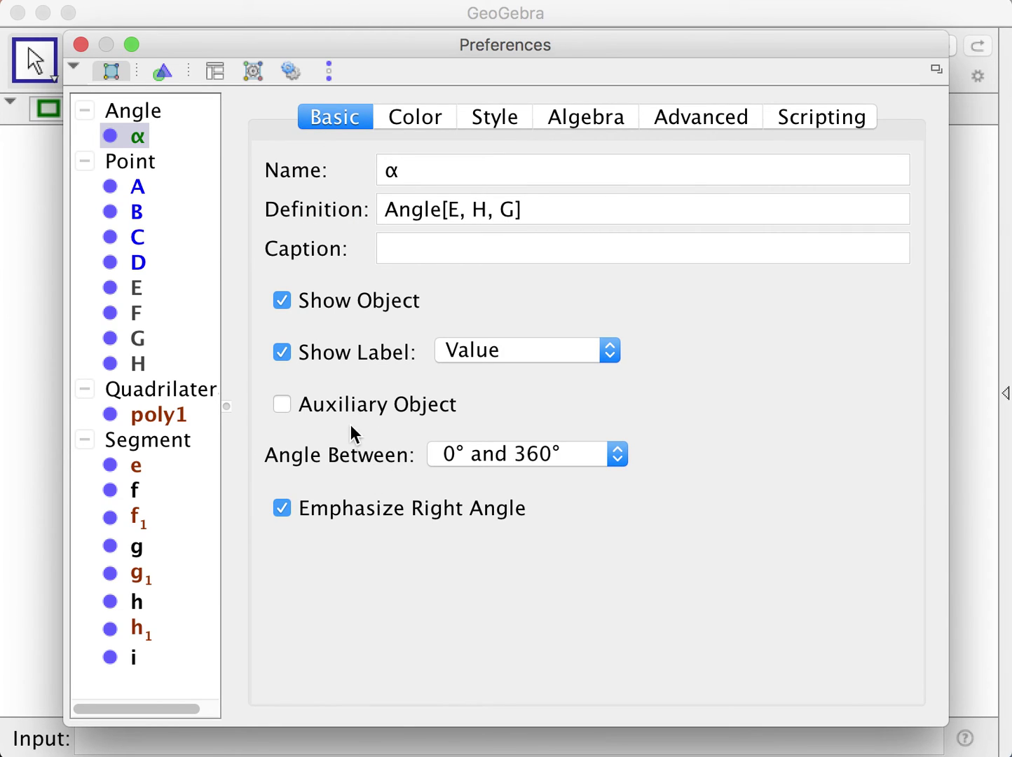
click(530, 462)
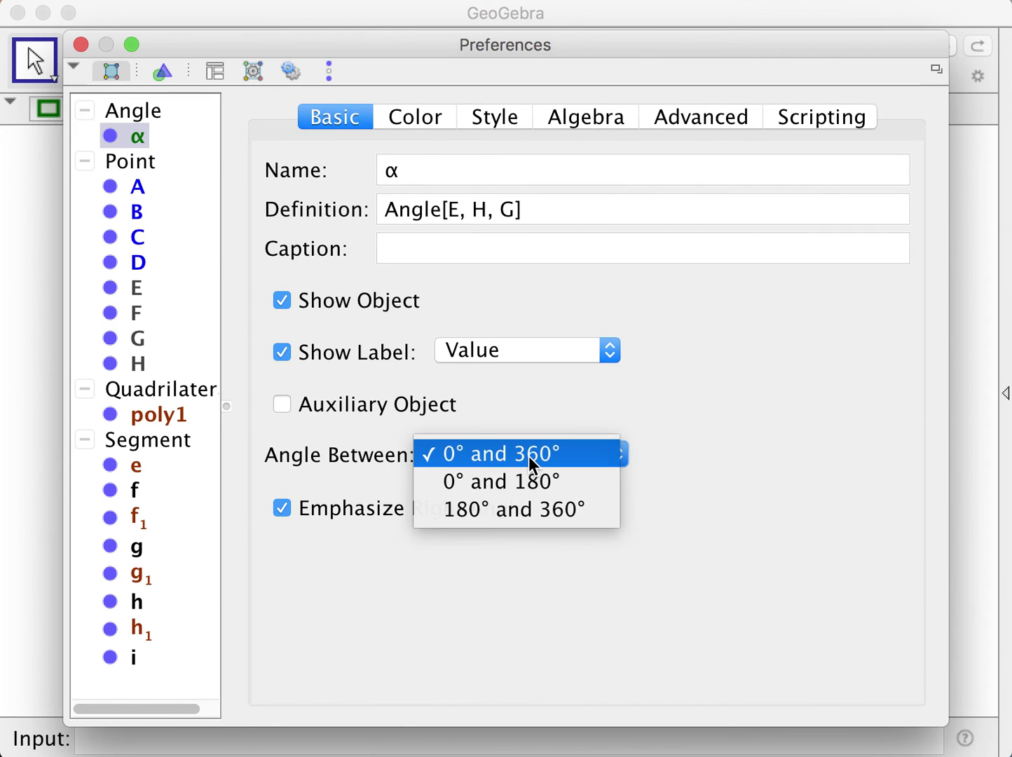
click(530, 483)
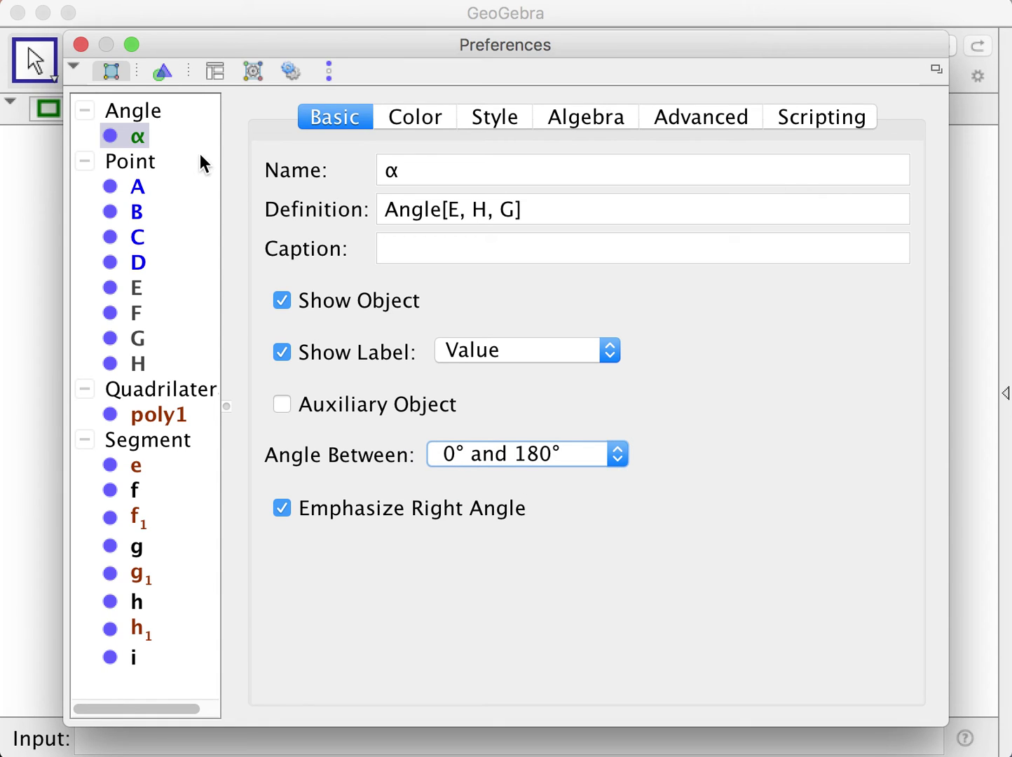
Close the angle's properties and move vertex D back across side AB, to the right of and slightly below vertex A
click(79, 48)
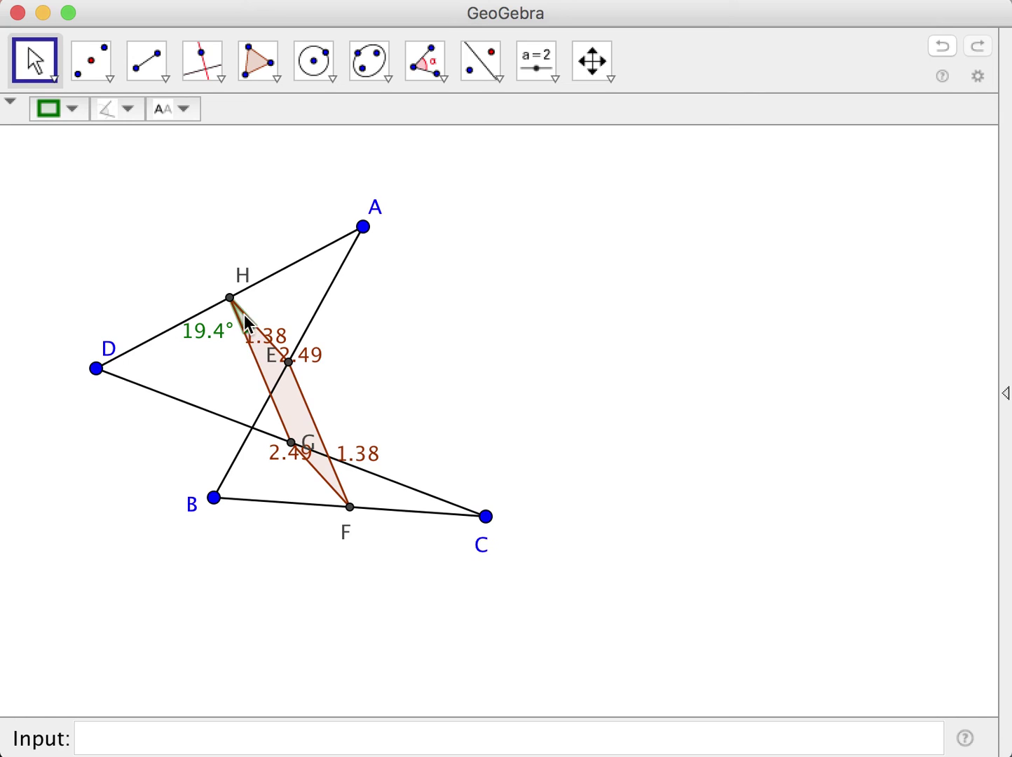
drag(98, 370, 625, 282)
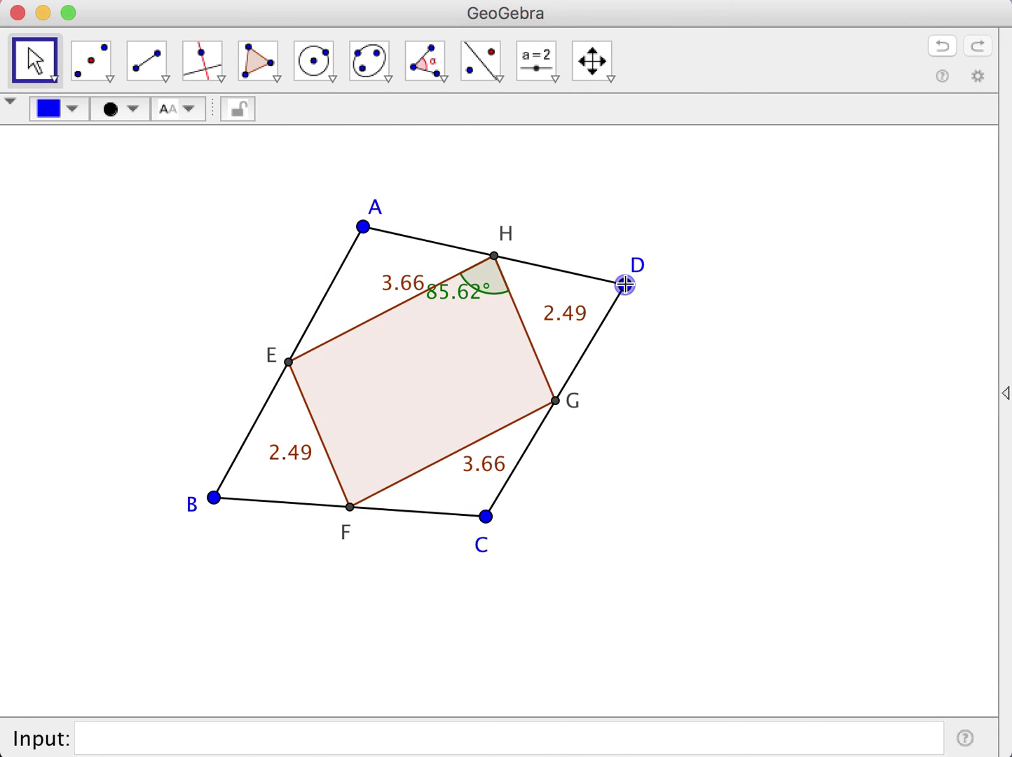
click(428, 68)
click(429, 73)
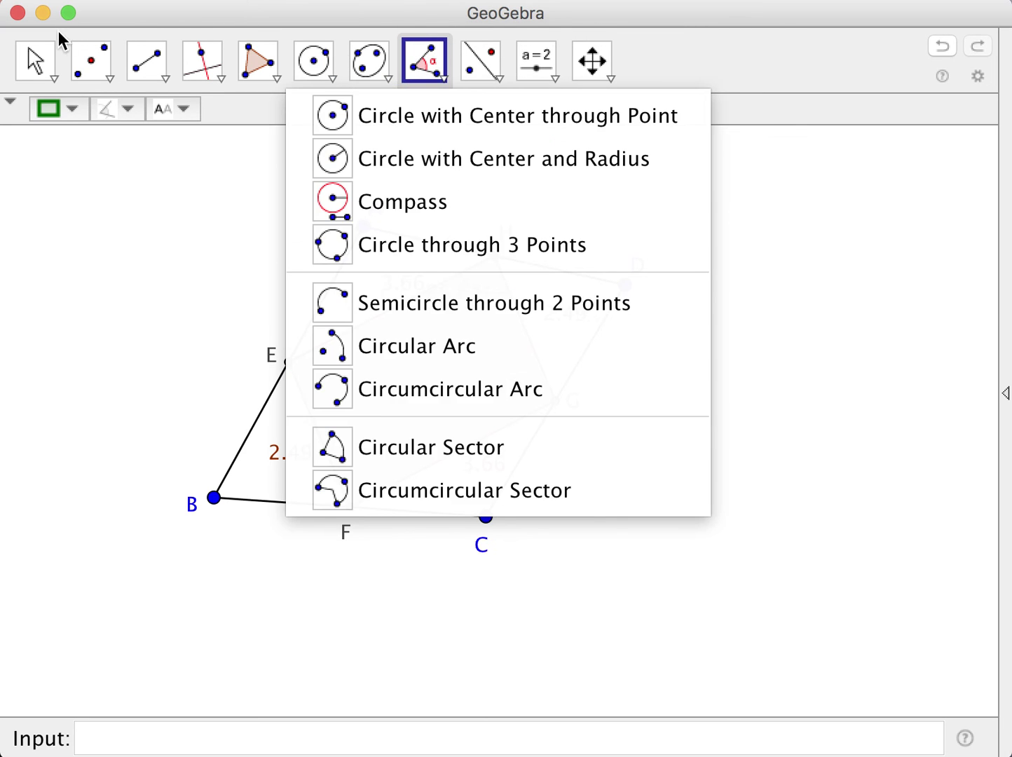
click(32, 61)
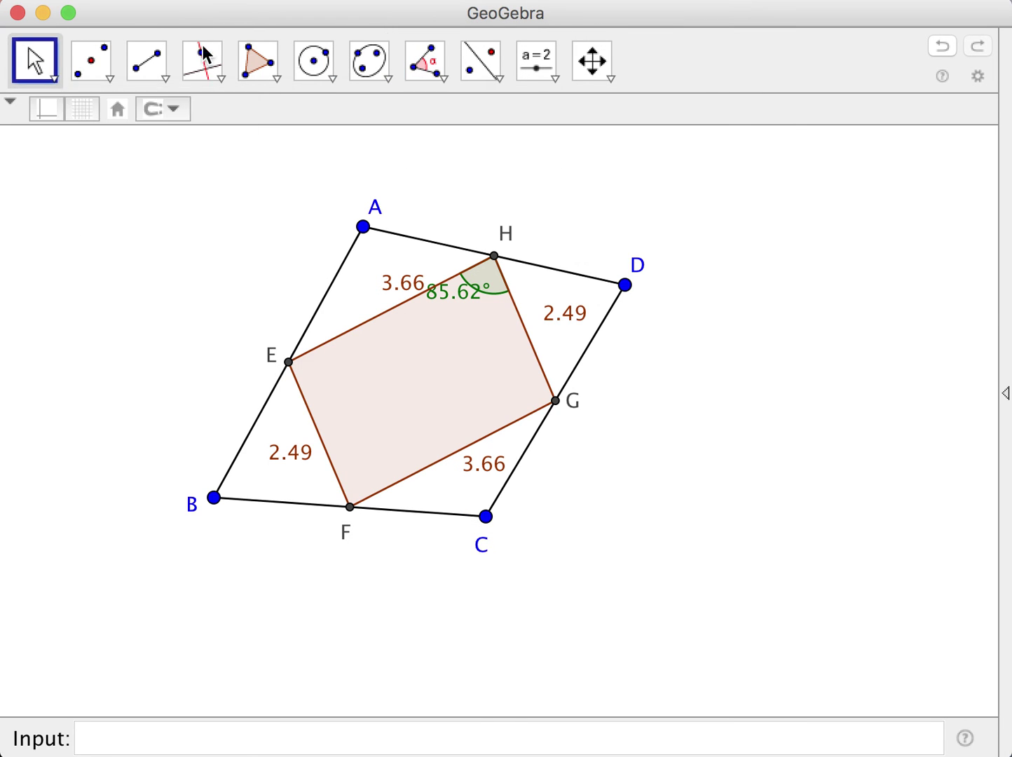
Measure angles HEF, EFG and FGH of the inner polygon with the Angle tool
click(428, 62)
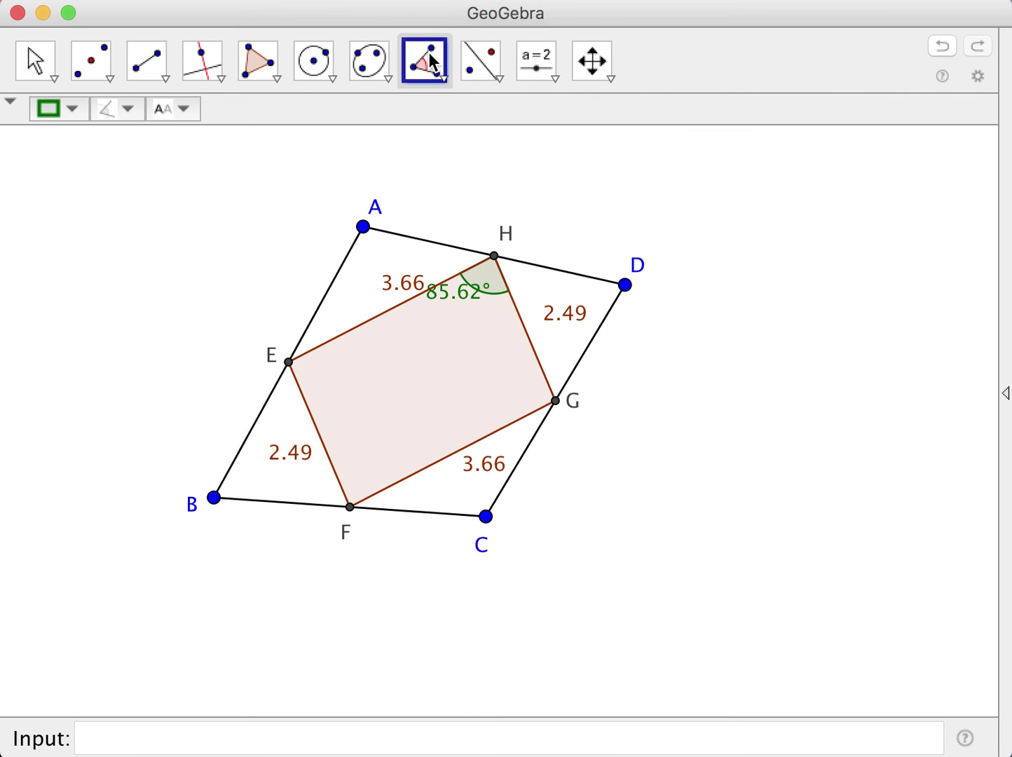
click(359, 327)
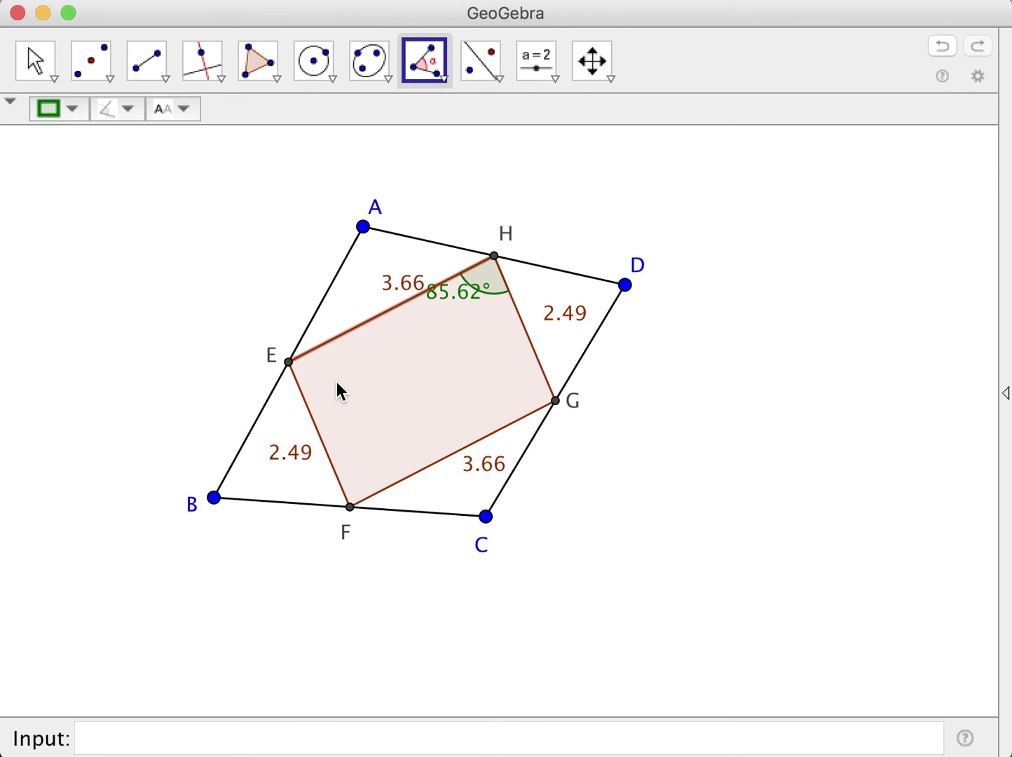
click(306, 415)
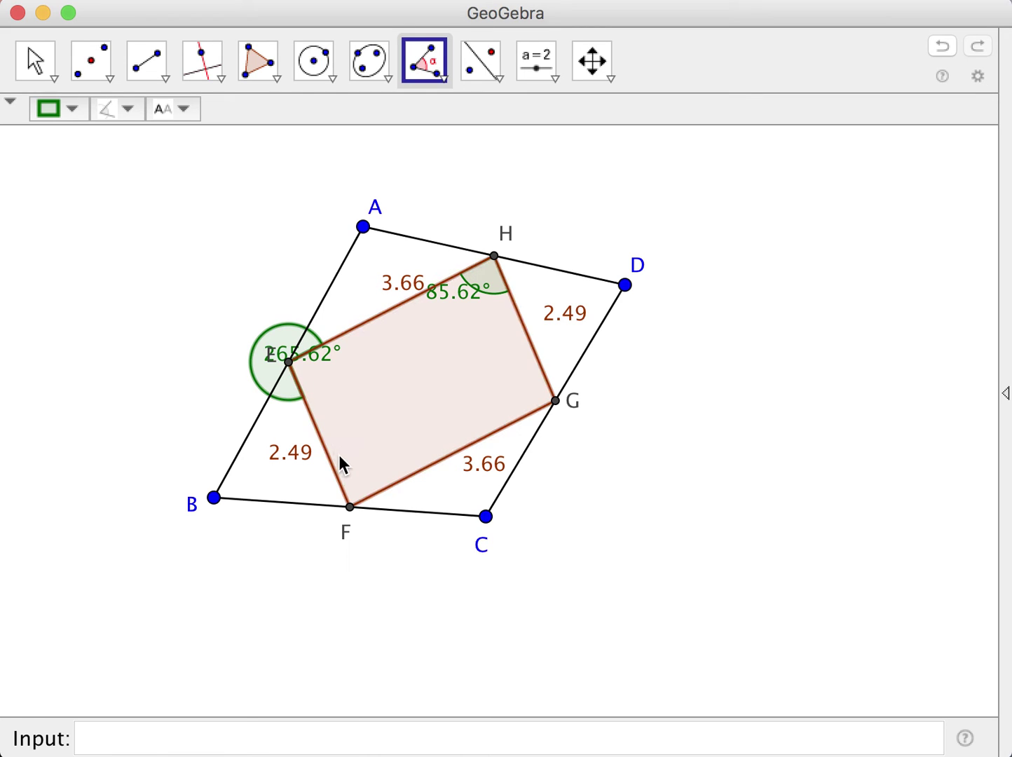
click(421, 478)
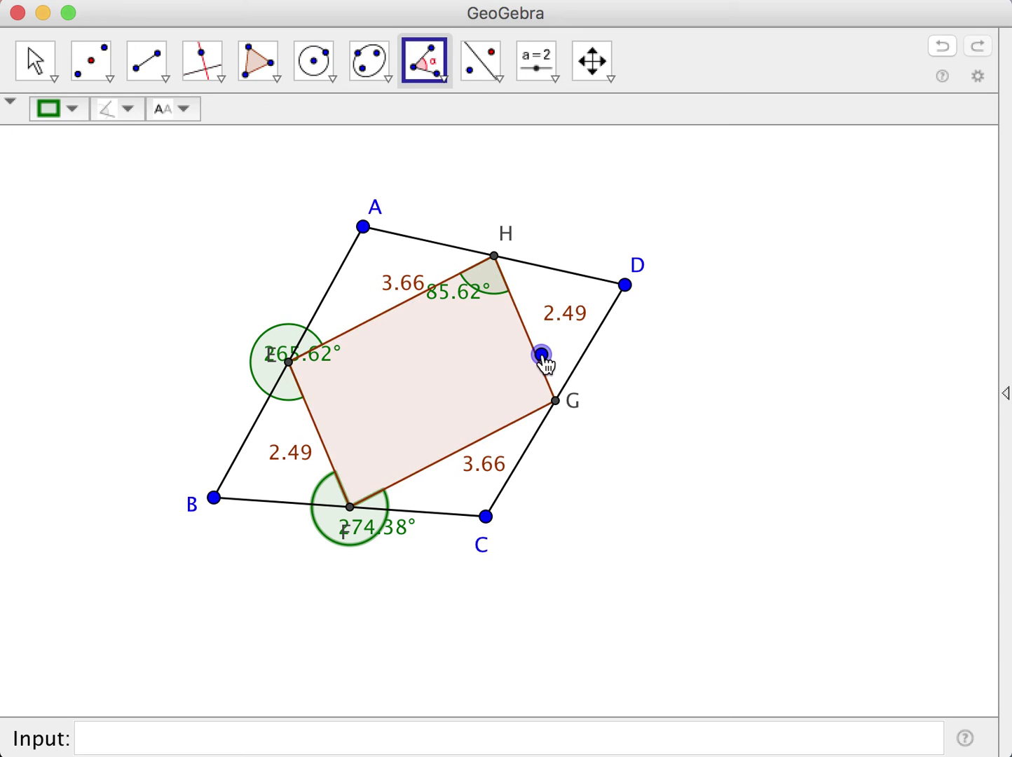
click(541, 355)
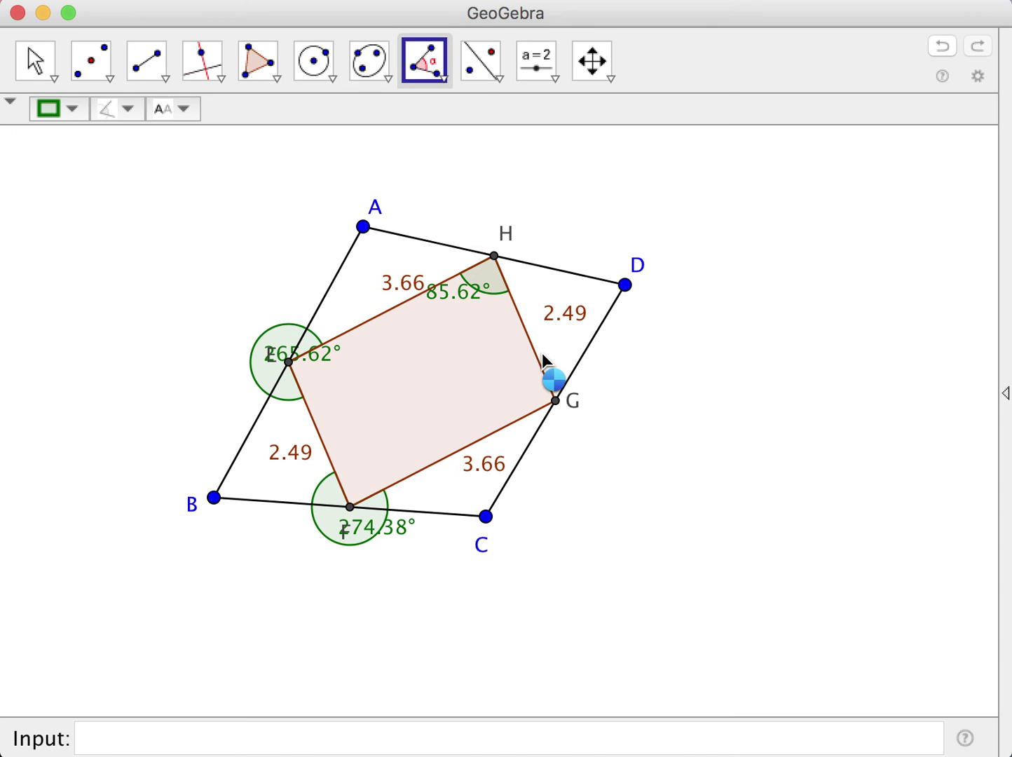
click(516, 419)
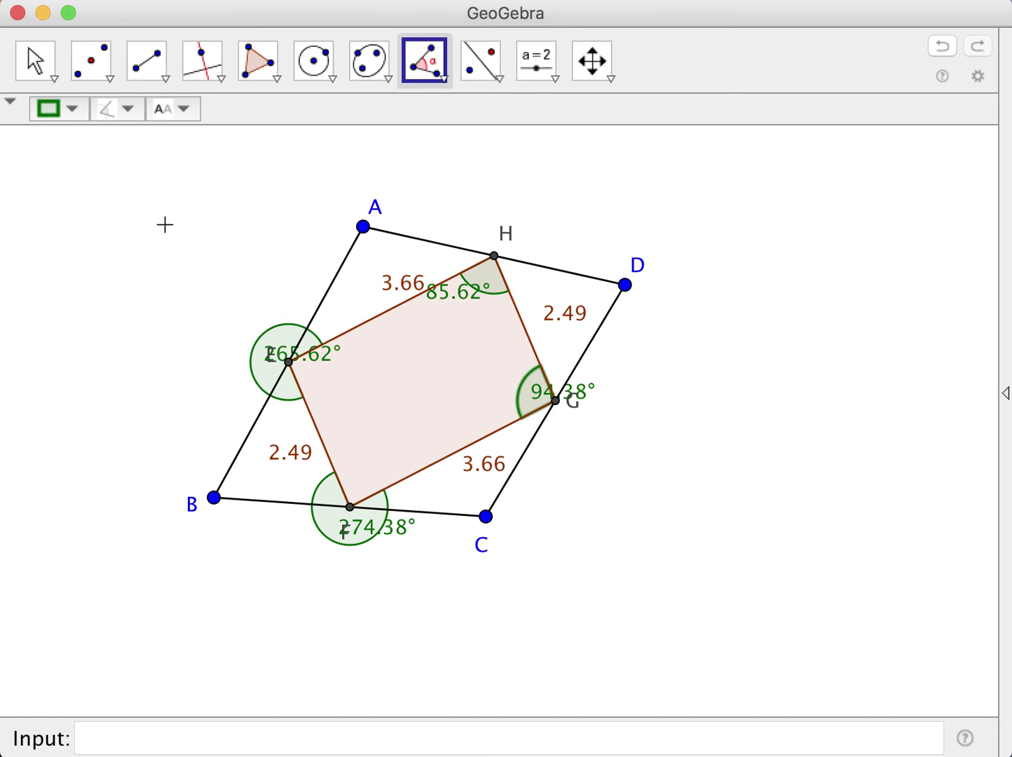
Limit all four angles of the inner polygon together to between 0° and 180° in their properties
click(35, 61)
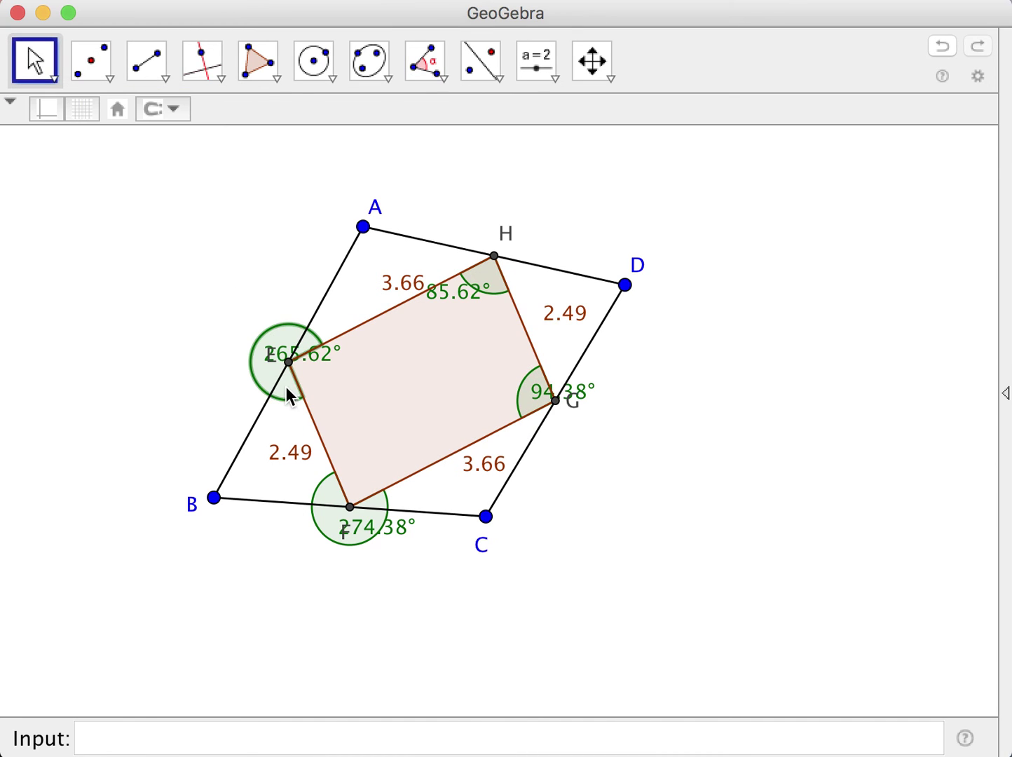
right_click(263, 376)
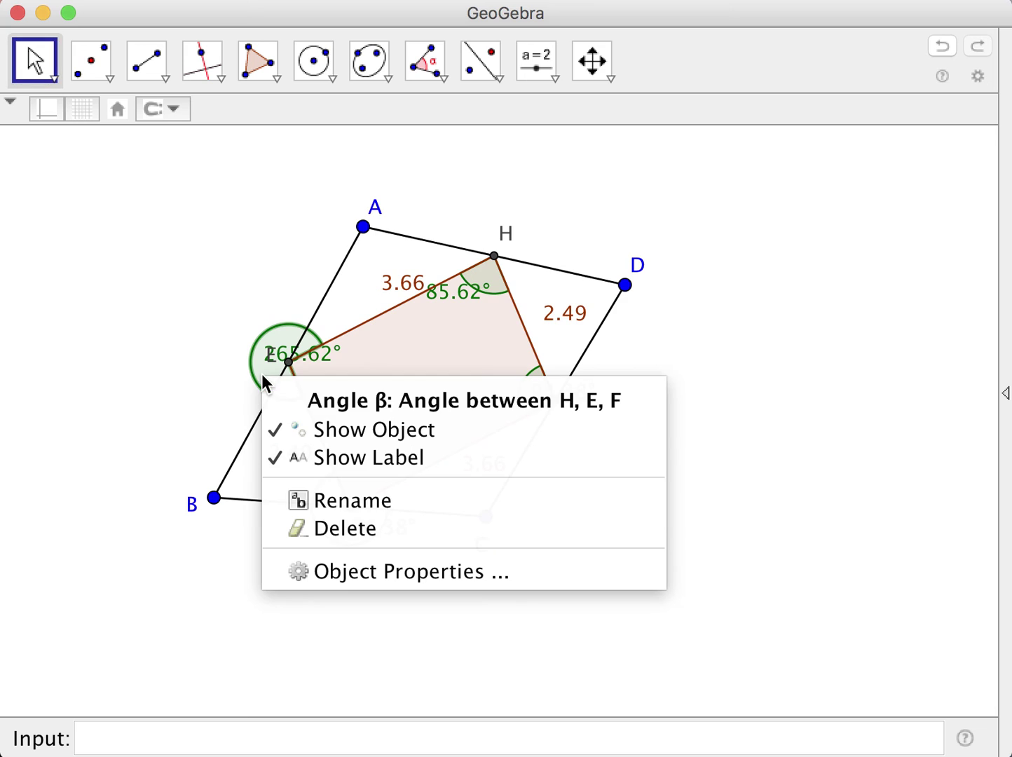
click(360, 576)
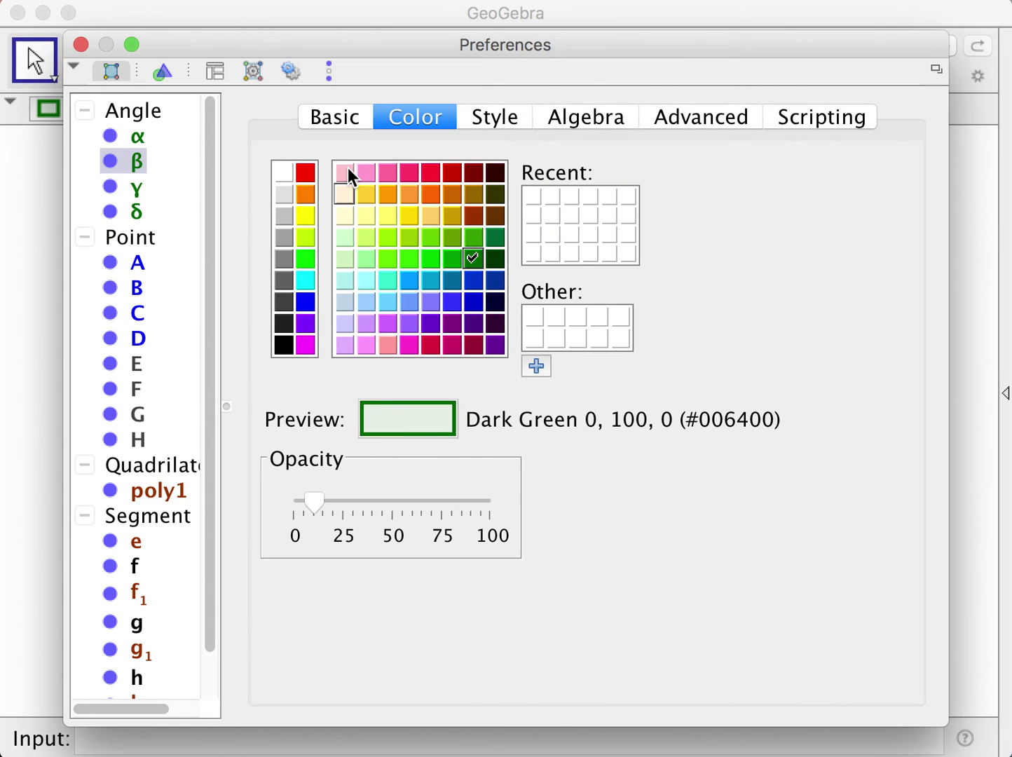
click(338, 120)
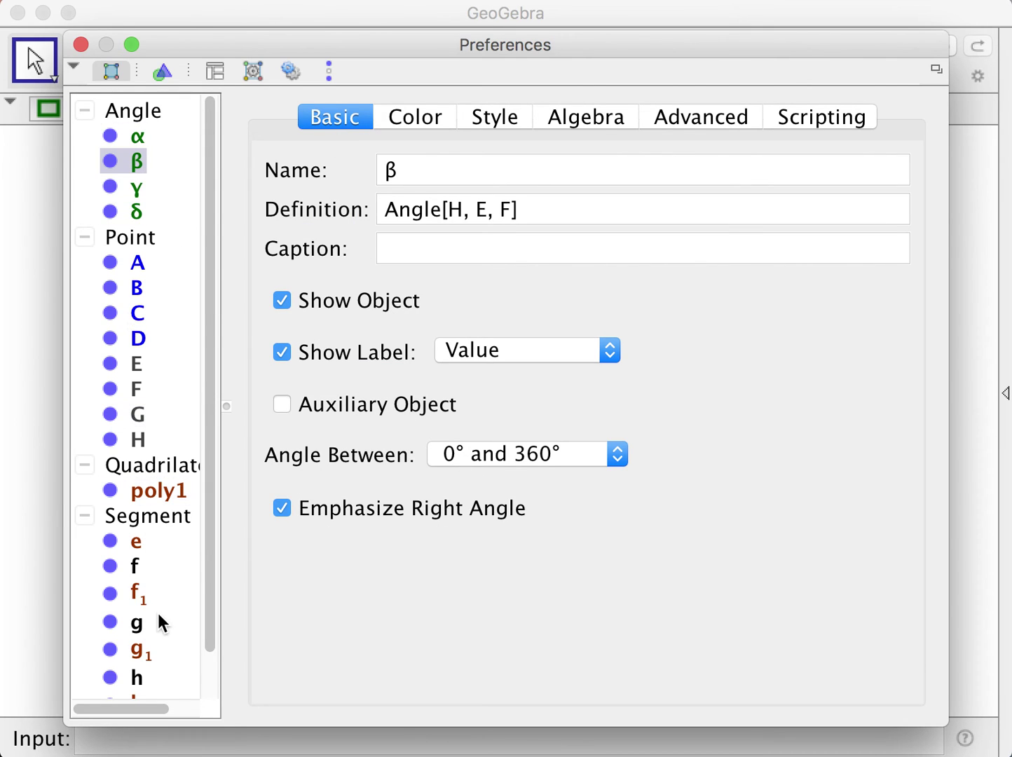
click(136, 117)
click(134, 112)
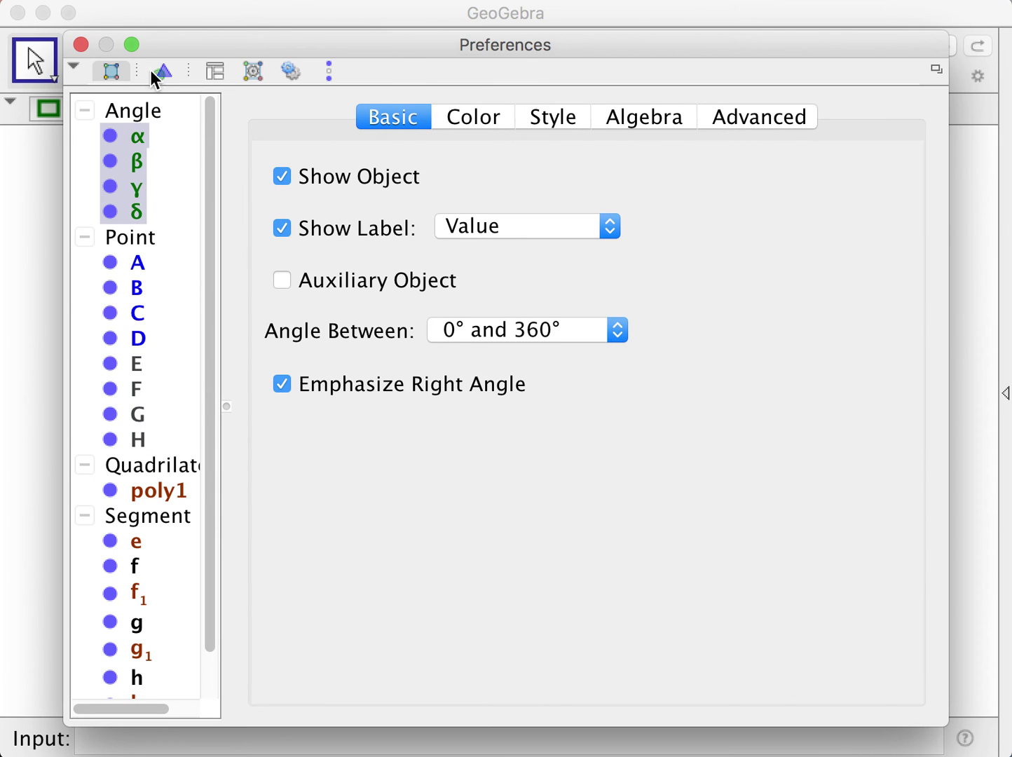
click(507, 329)
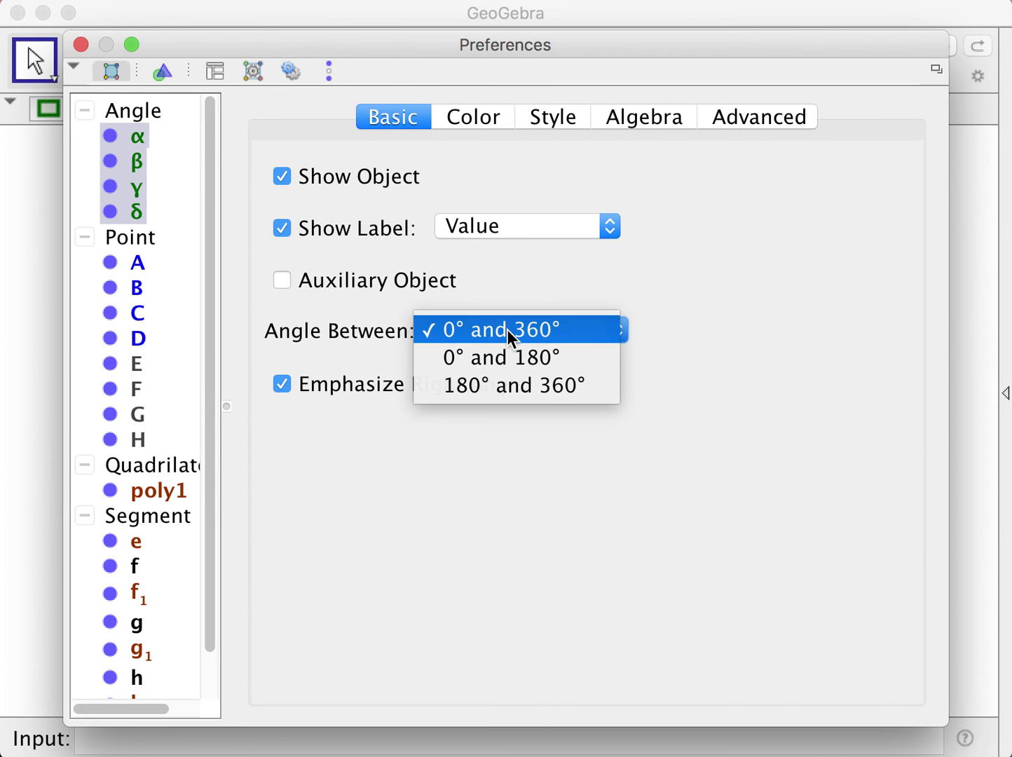
click(512, 362)
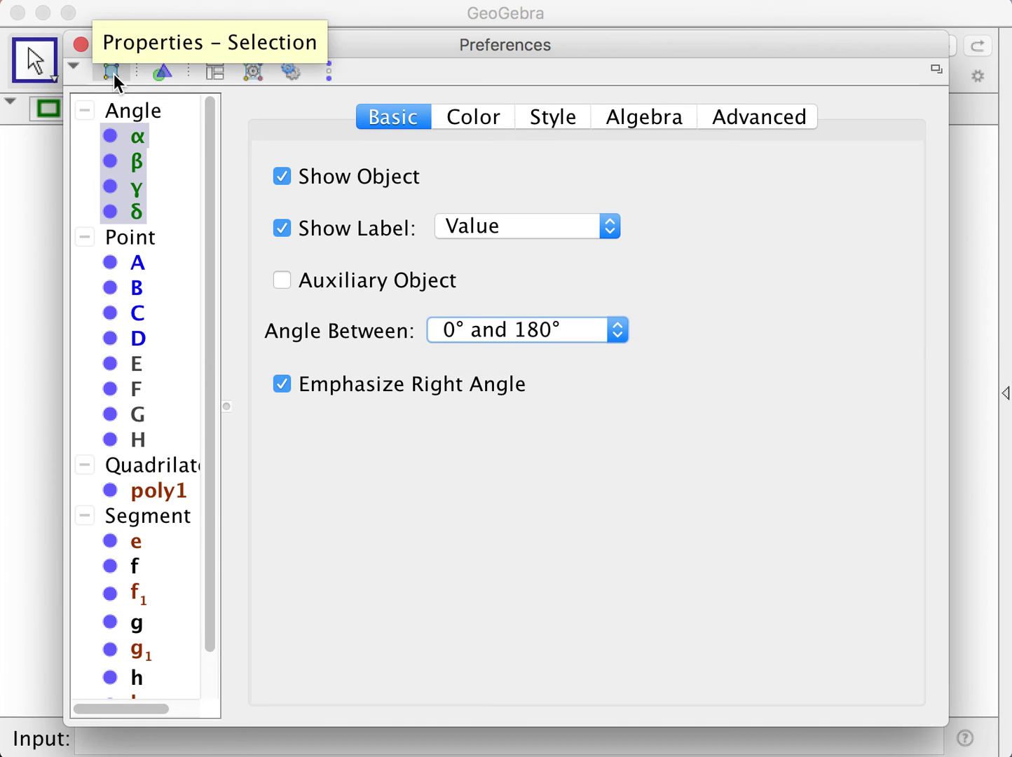
click(83, 45)
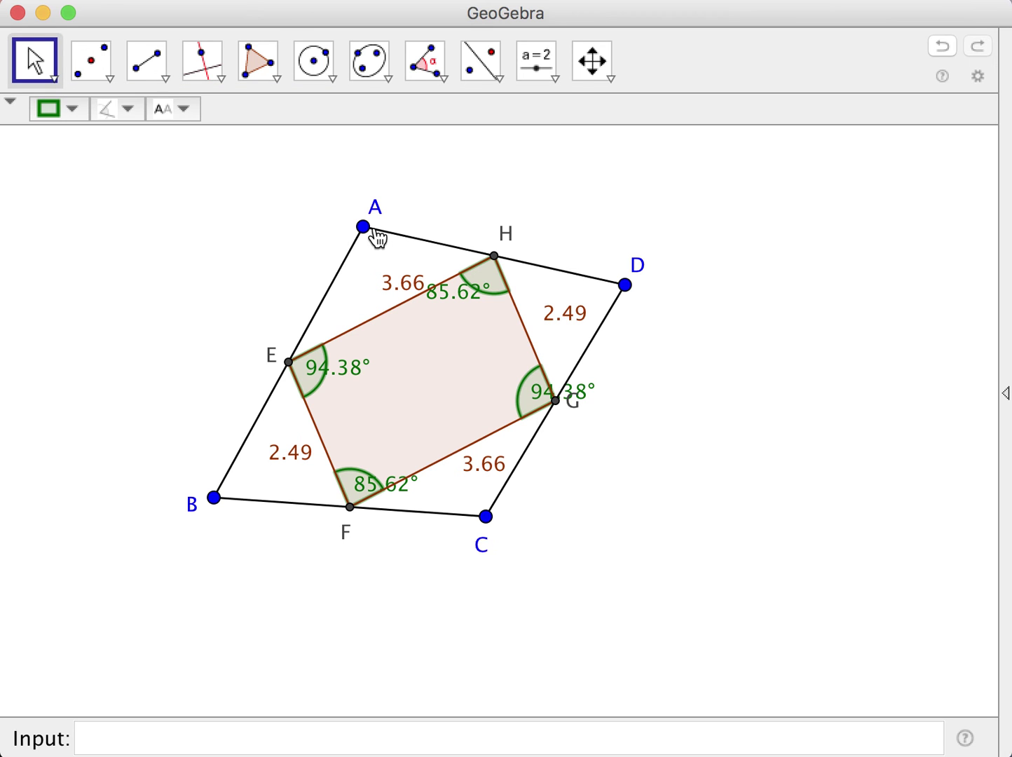
Reshape the quadrilateral by moving vertex A up and left and vertex D right and down
drag(376, 237, 306, 207)
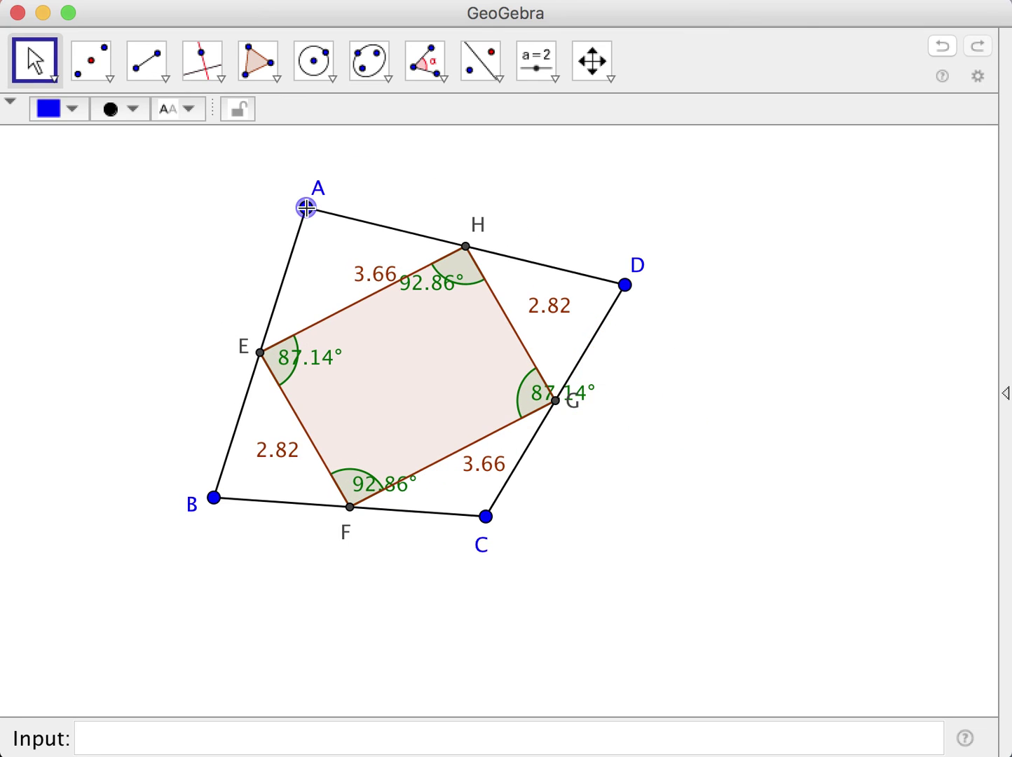
drag(626, 284, 735, 355)
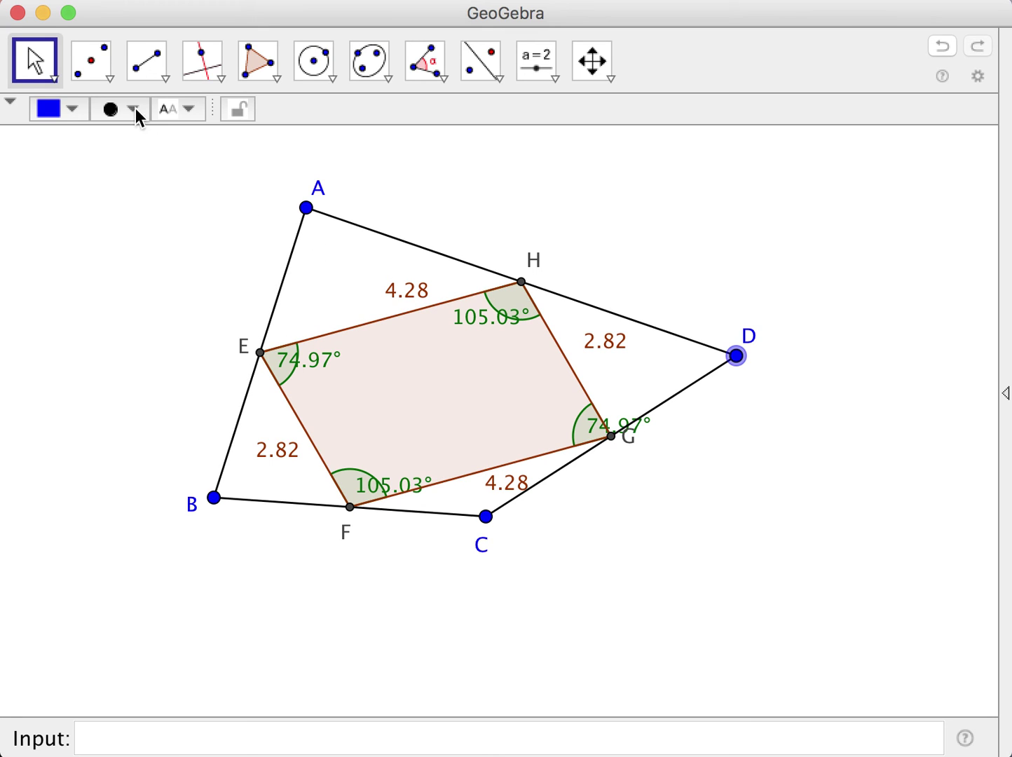
click(101, 77)
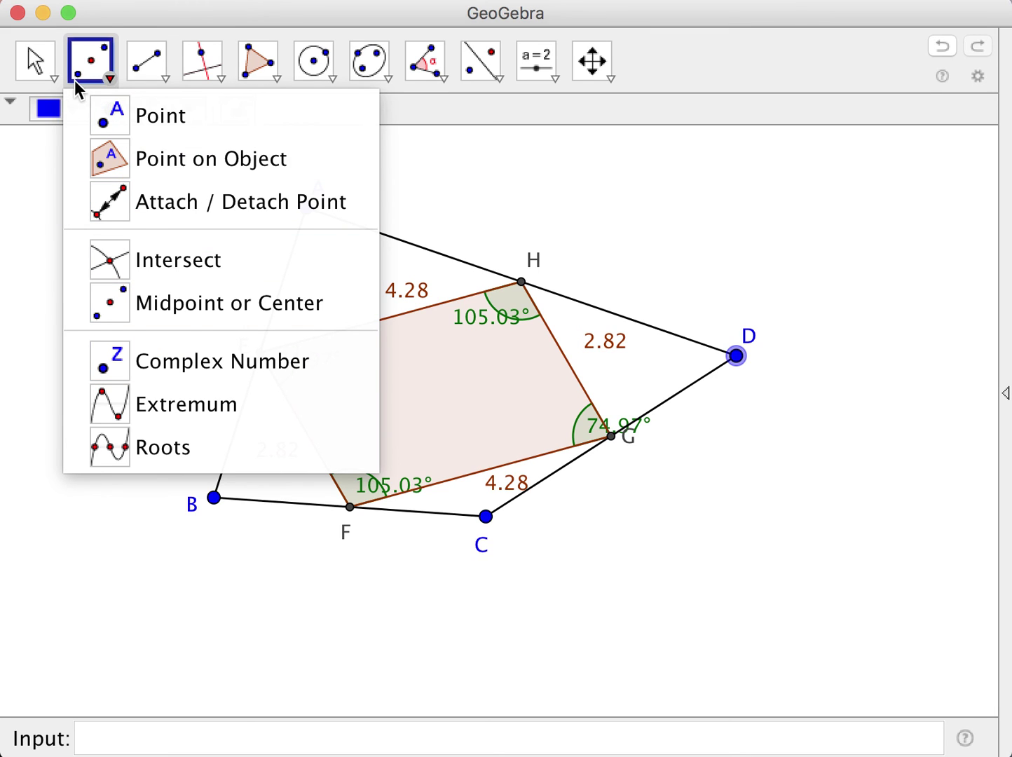
click(46, 63)
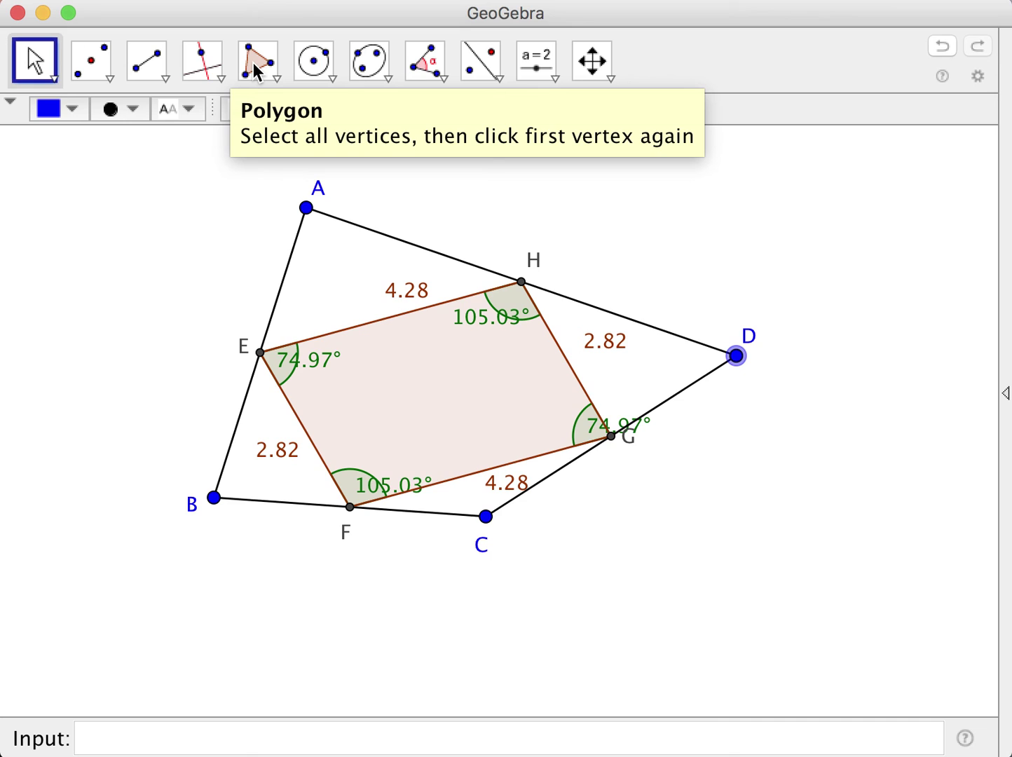
click(540, 77)
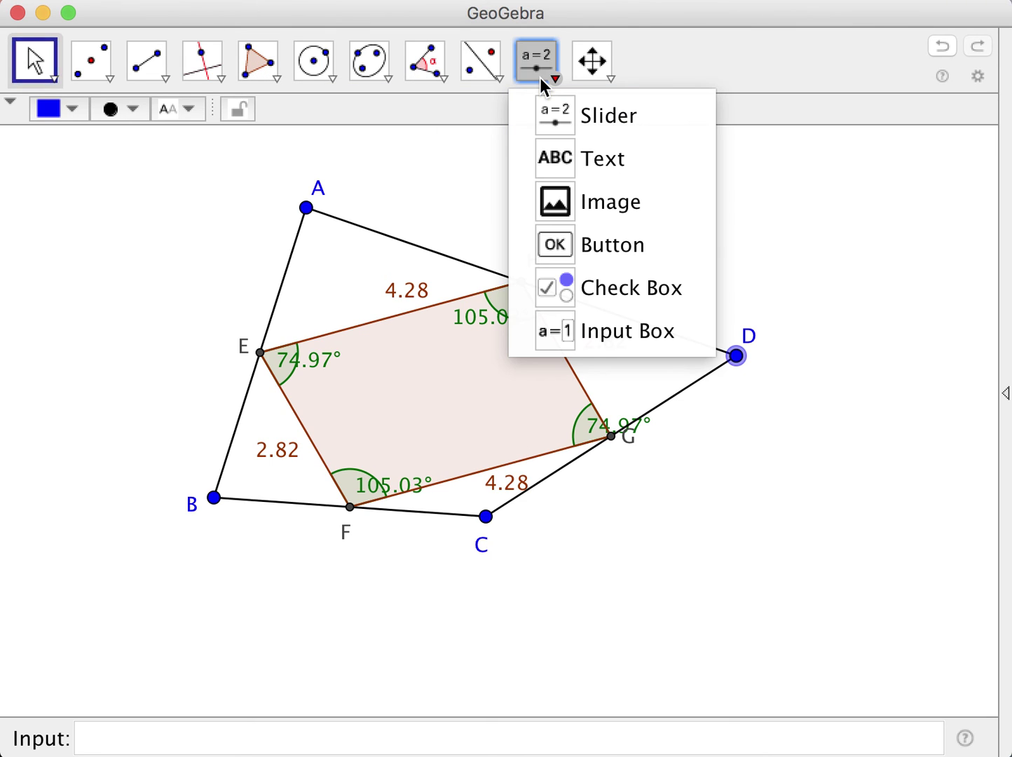
mouse_move(480, 72)
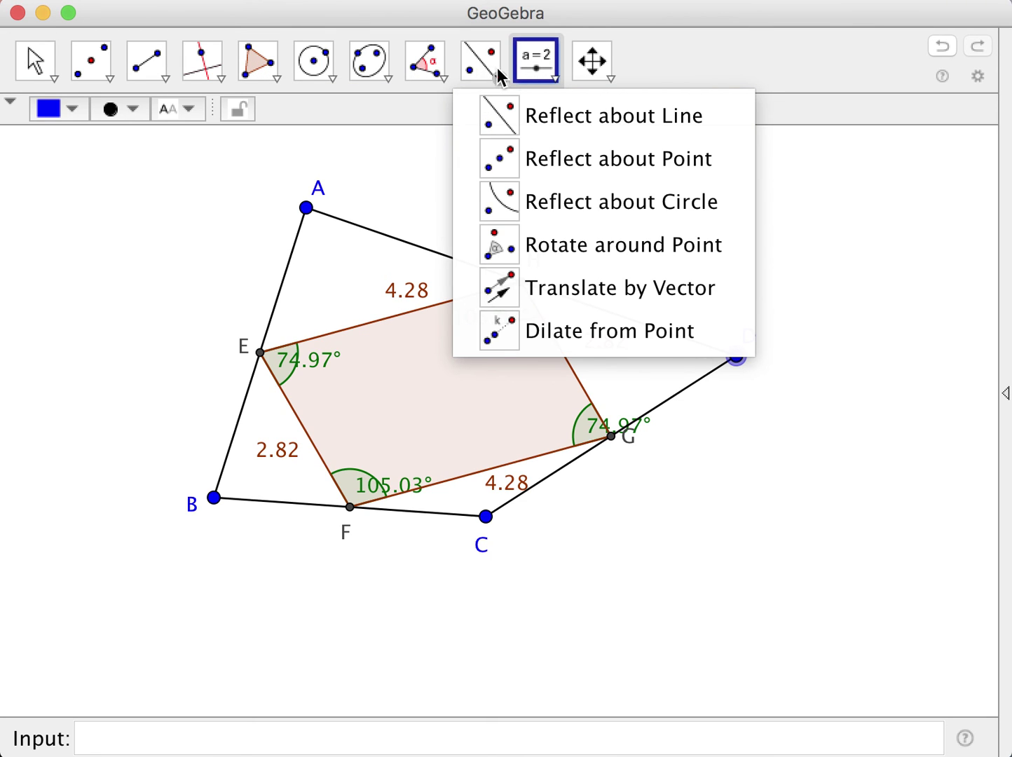
mouse_move(439, 73)
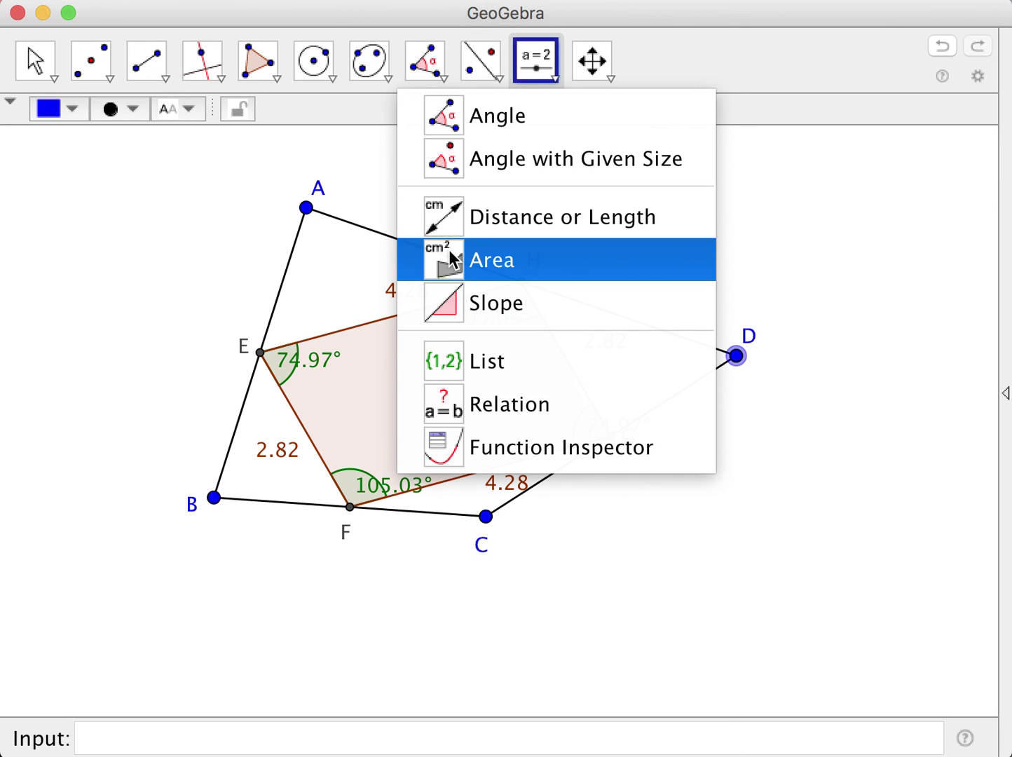
key(Escape)
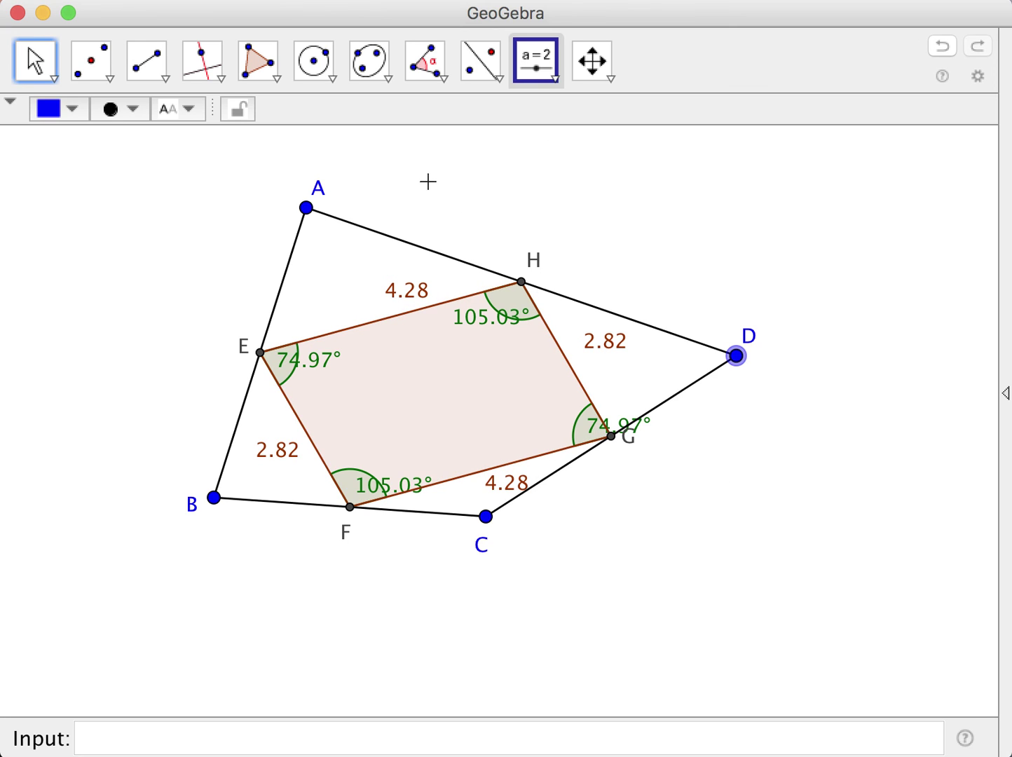
Add the text "geogebra.org" to the drawing and place it in the lower-right corner of the graphics area
click(527, 83)
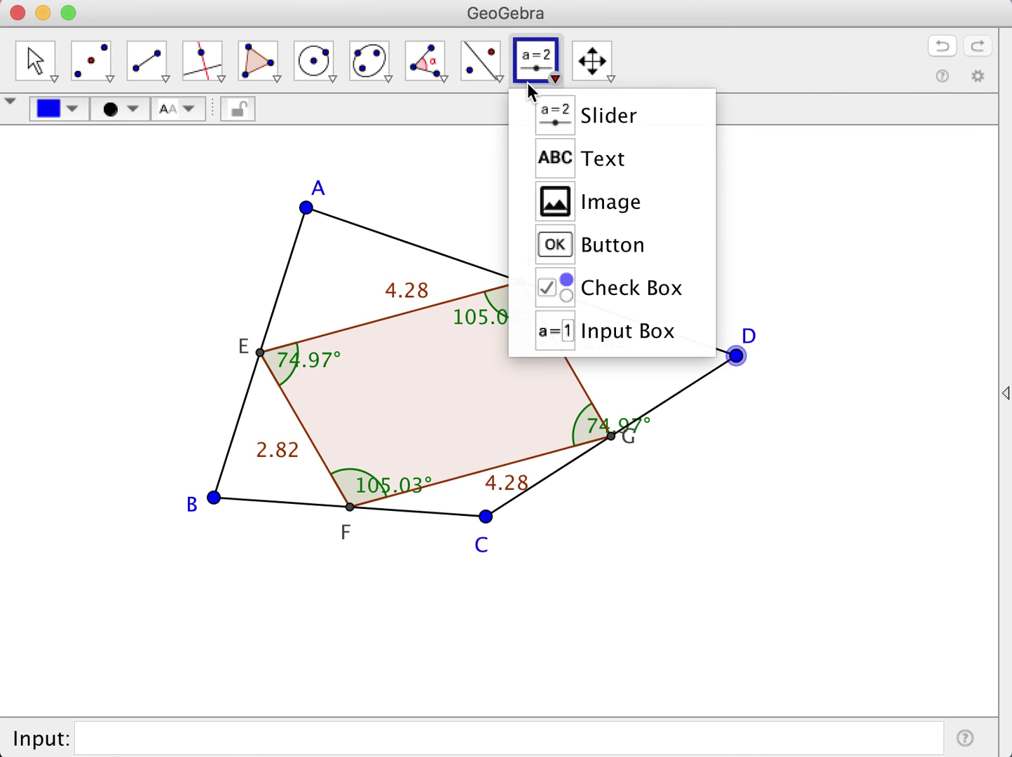
click(547, 158)
click(628, 560)
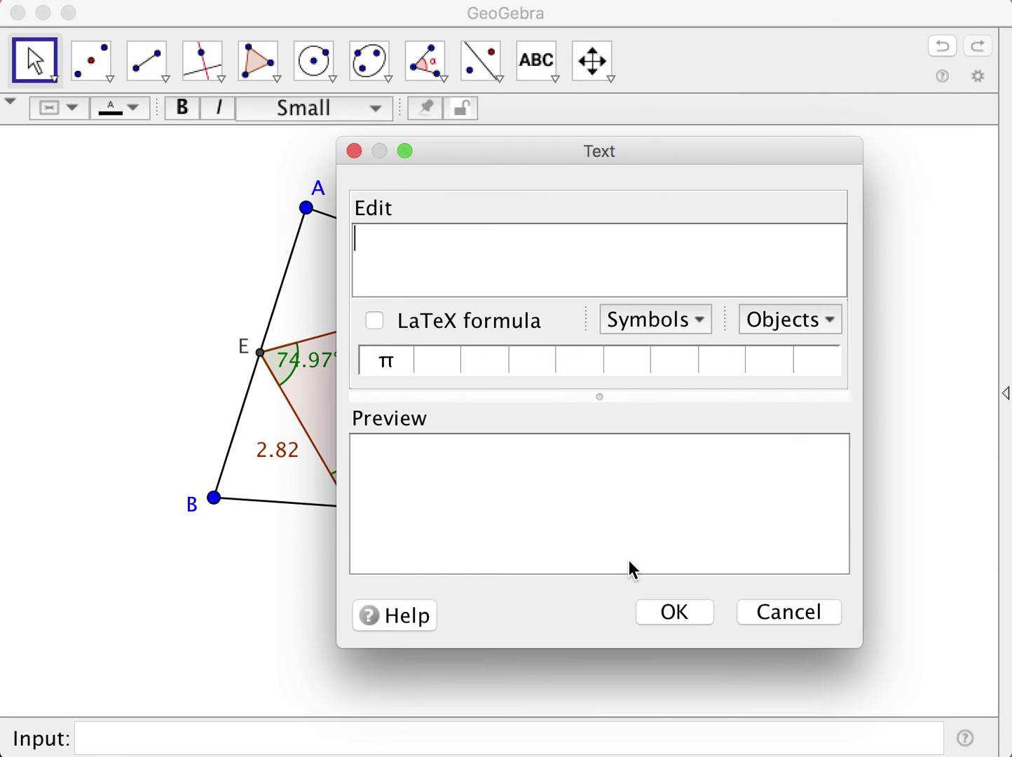
text(geogebra.org)
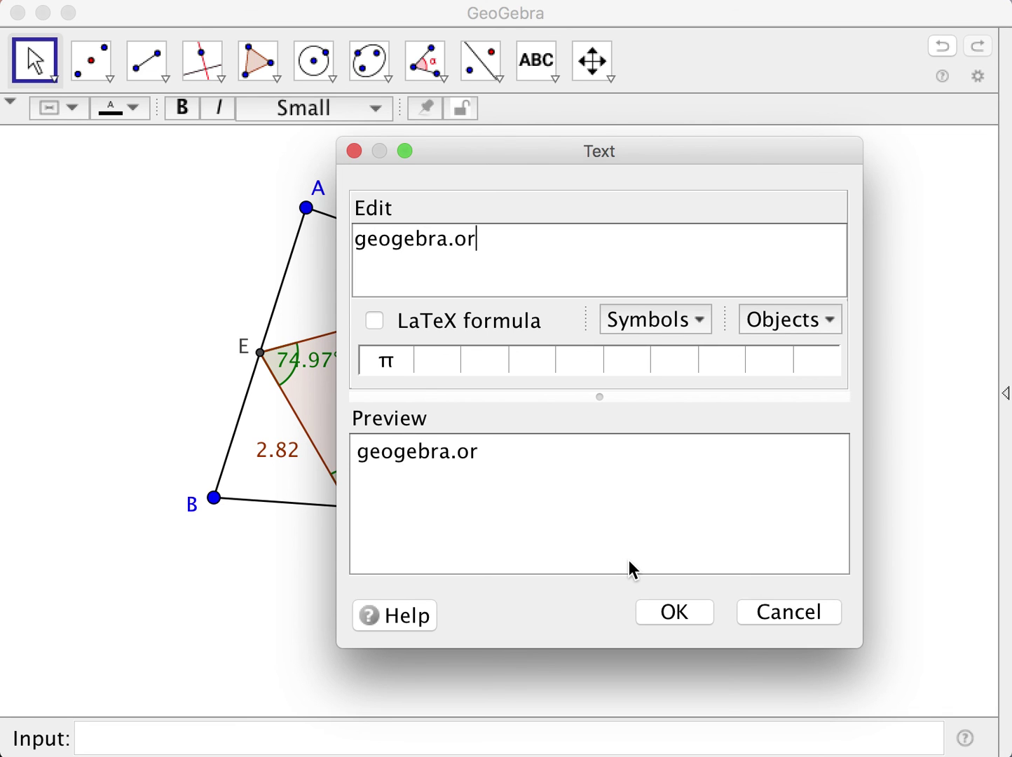
click(658, 614)
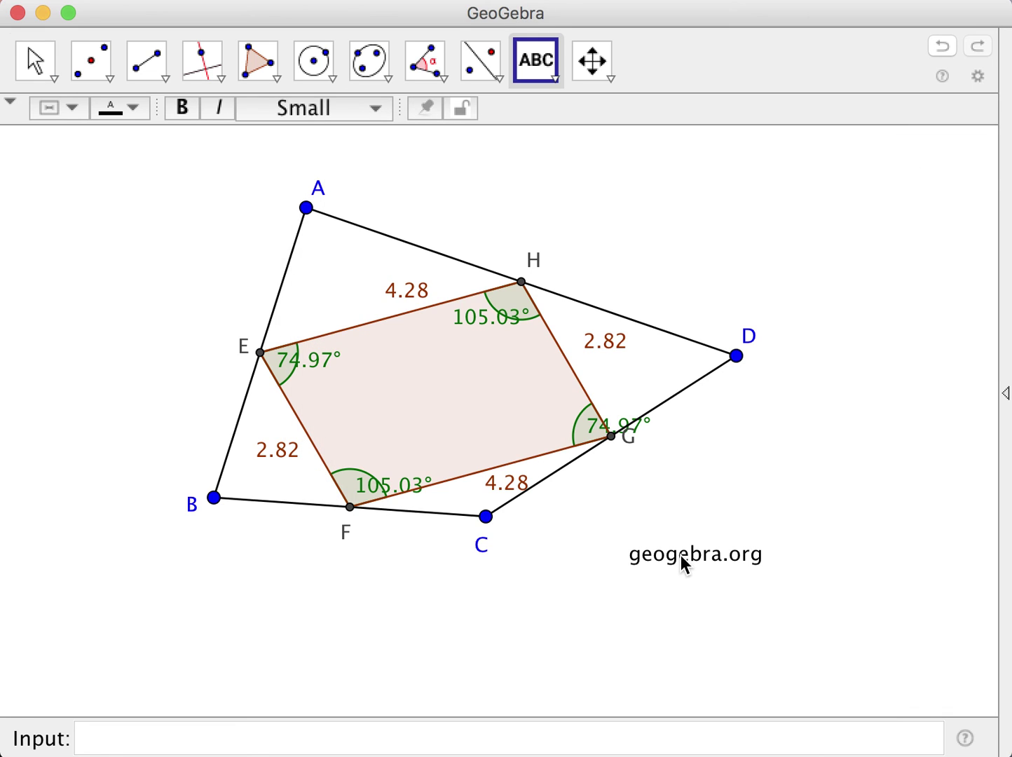
drag(680, 554, 916, 702)
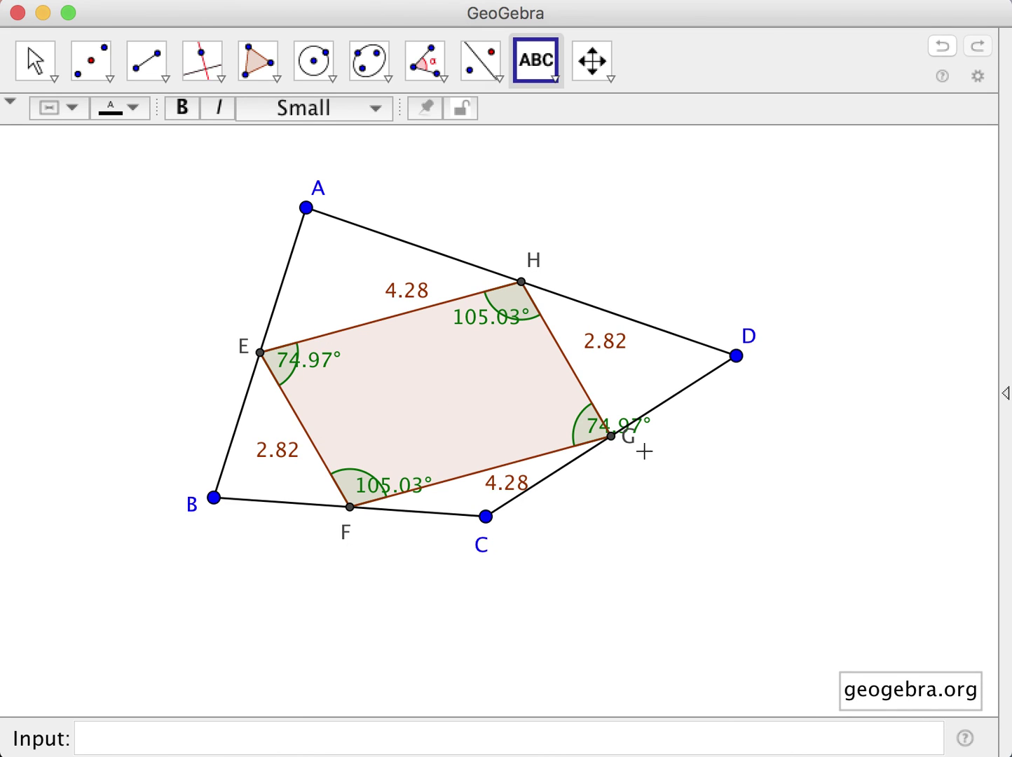
click(770, 535)
click(779, 611)
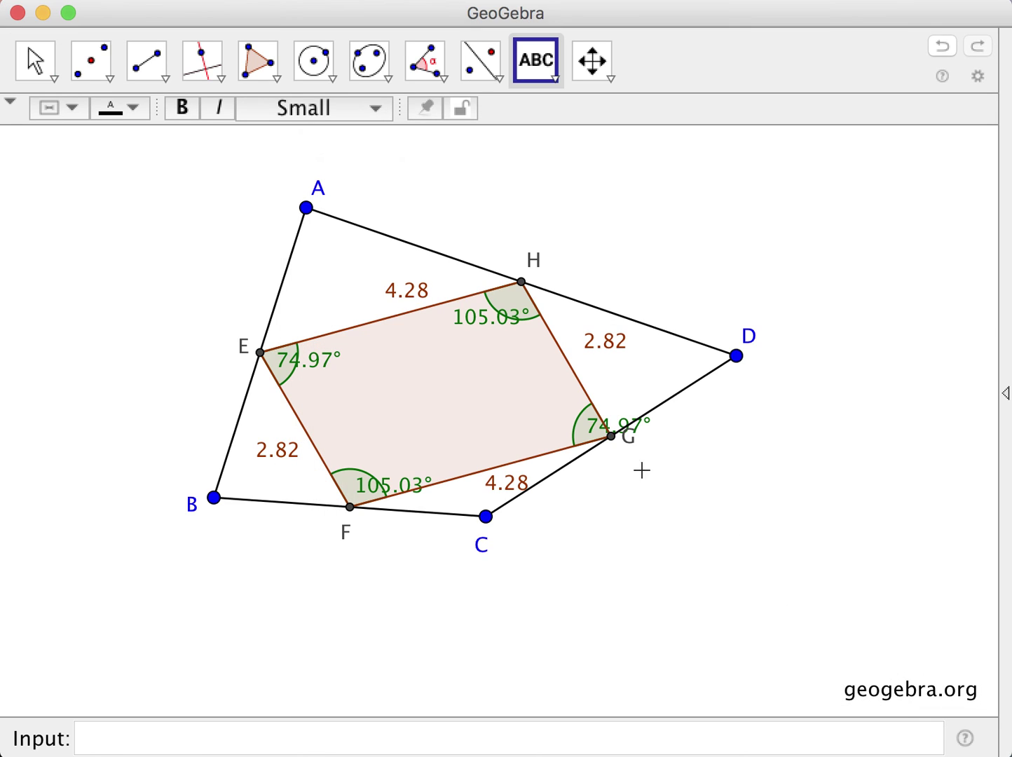